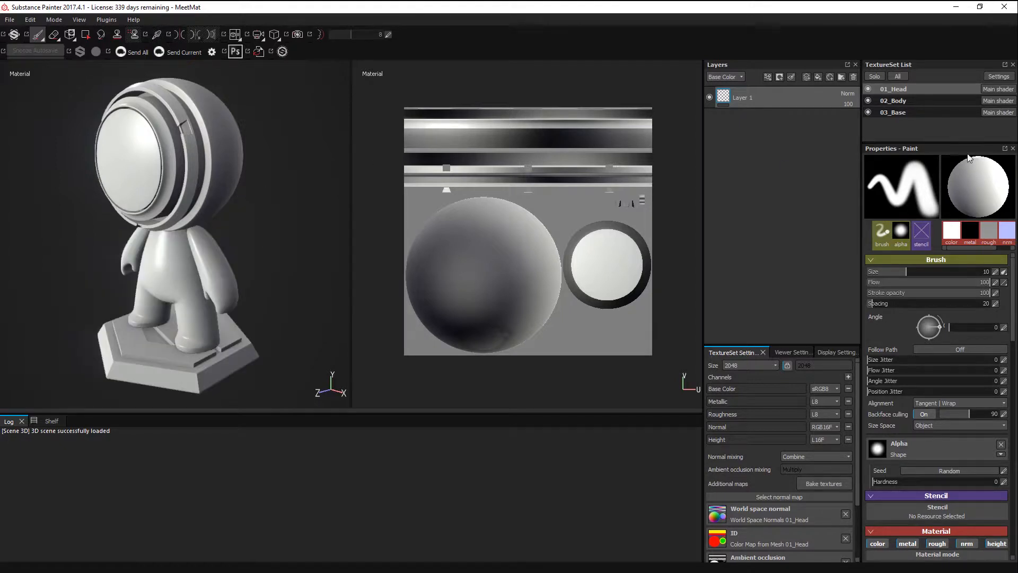
# Step: Compare the UV layouts of the 01_Head, 02_Body and 03_Base texture sets, finishing on 01_Head
pyautogui.click(921, 103)
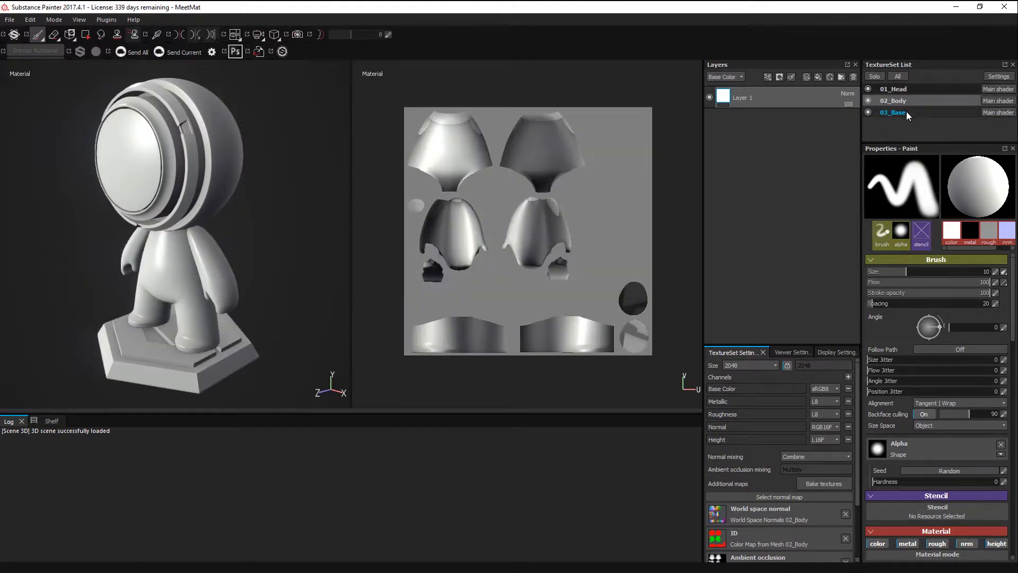
pyautogui.click(906, 112)
pyautogui.click(915, 91)
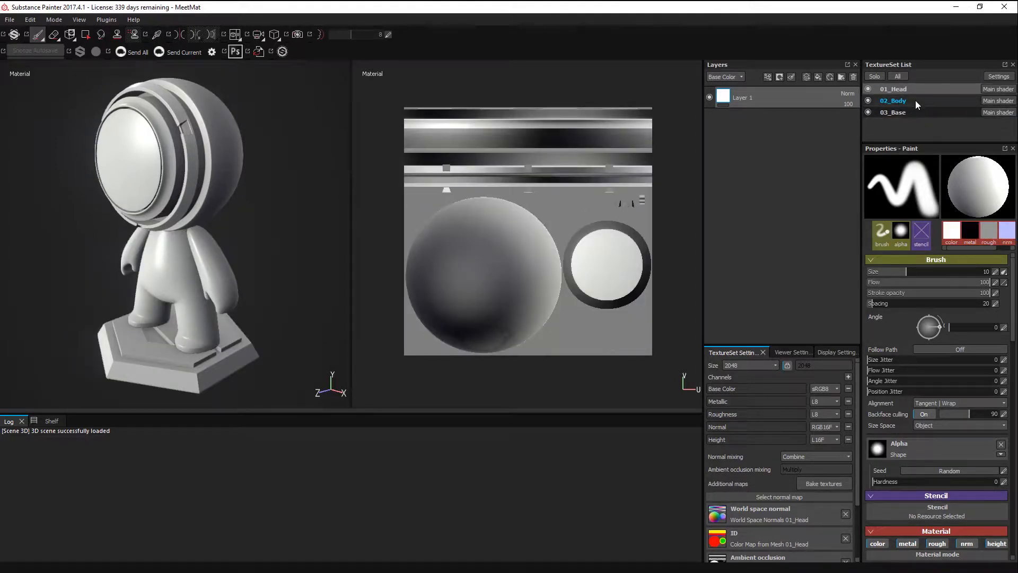
pyautogui.click(917, 112)
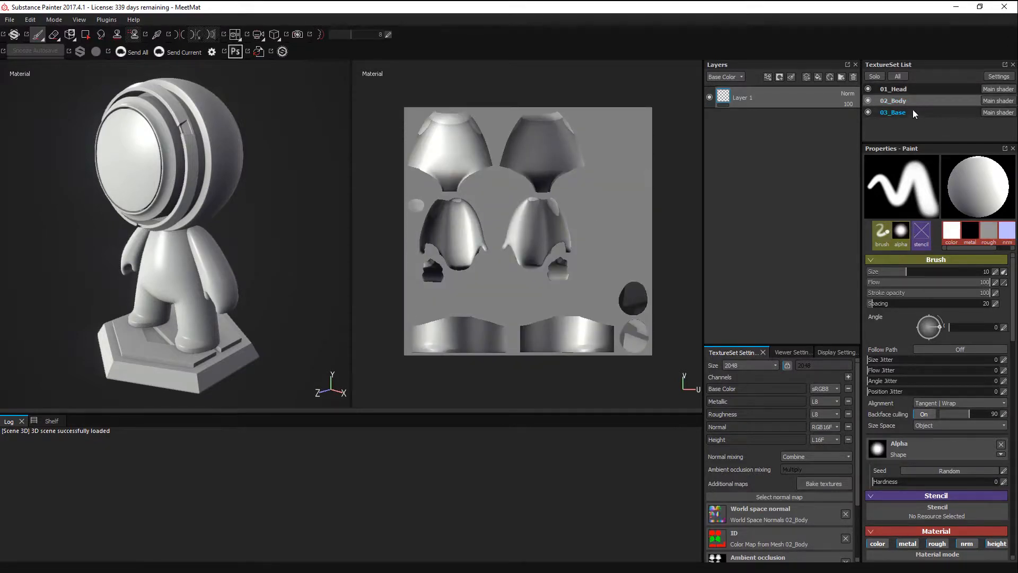
pyautogui.click(922, 94)
pyautogui.click(917, 104)
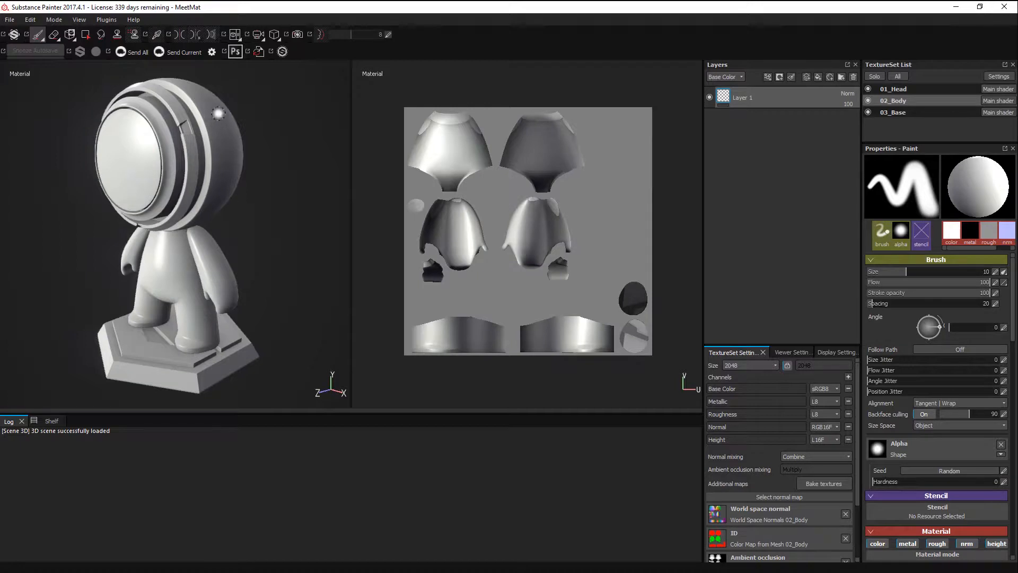
pyautogui.moveTo(217, 111); pyautogui.dragTo(169, 145)
pyautogui.moveTo(189, 298); pyautogui.dragTo(193, 231)
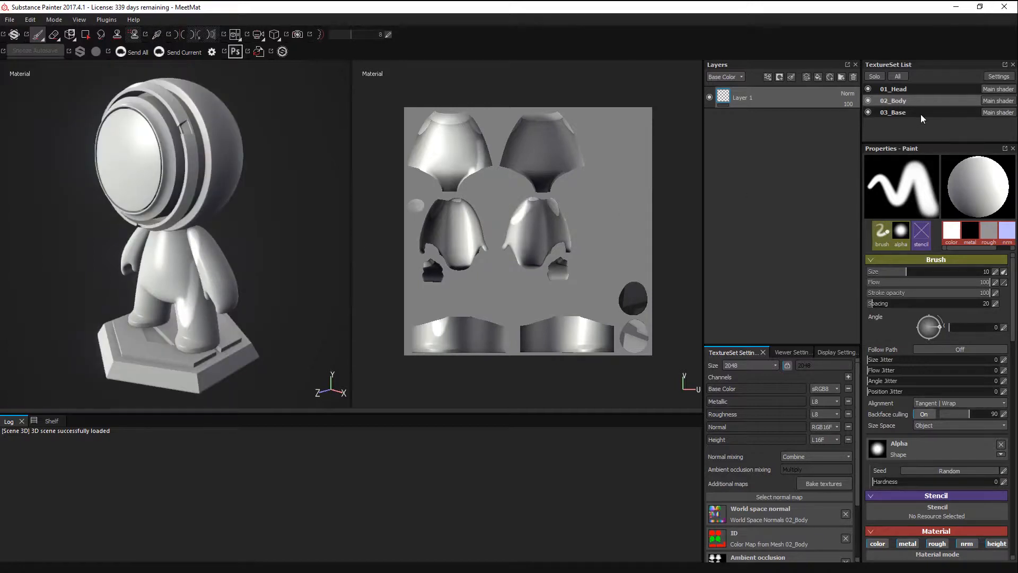
pyautogui.click(909, 88)
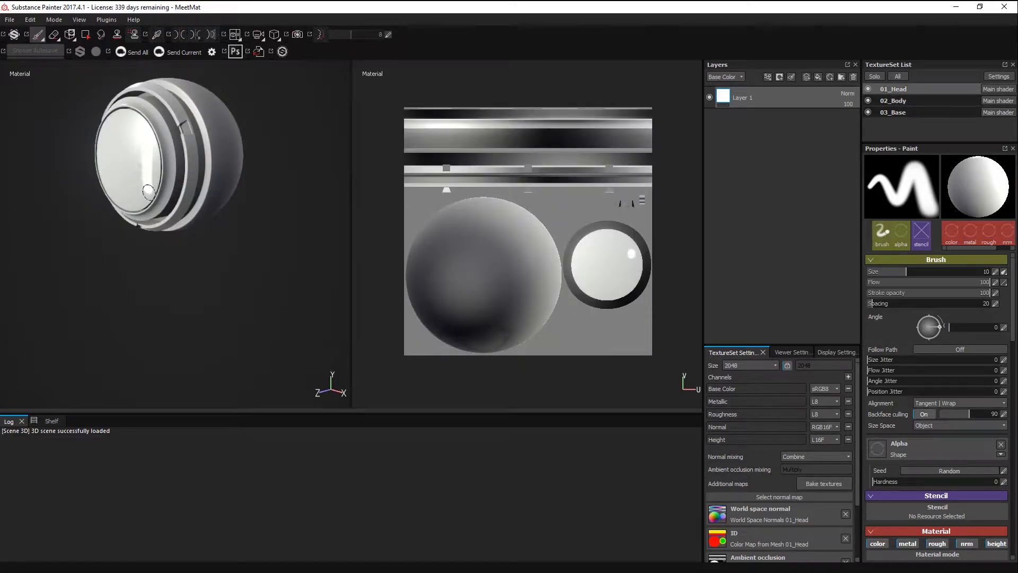
# Step: Try painting freehand strokes across the head's face plate and rings and undo them
pyautogui.moveTo(149, 192)
pyautogui.mouseDown()
pyautogui.moveTo(169, 202)
pyautogui.moveTo(170, 160)
pyautogui.moveTo(234, 175)
pyautogui.moveTo(132, 156)
pyautogui.mouseUp()
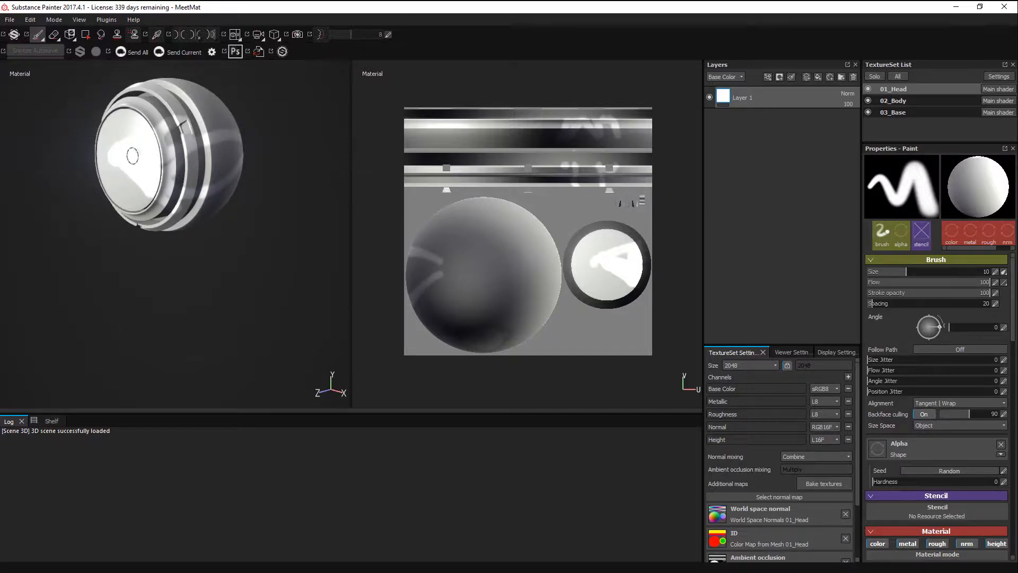
pyautogui.hotkey('ctrl', 'z')
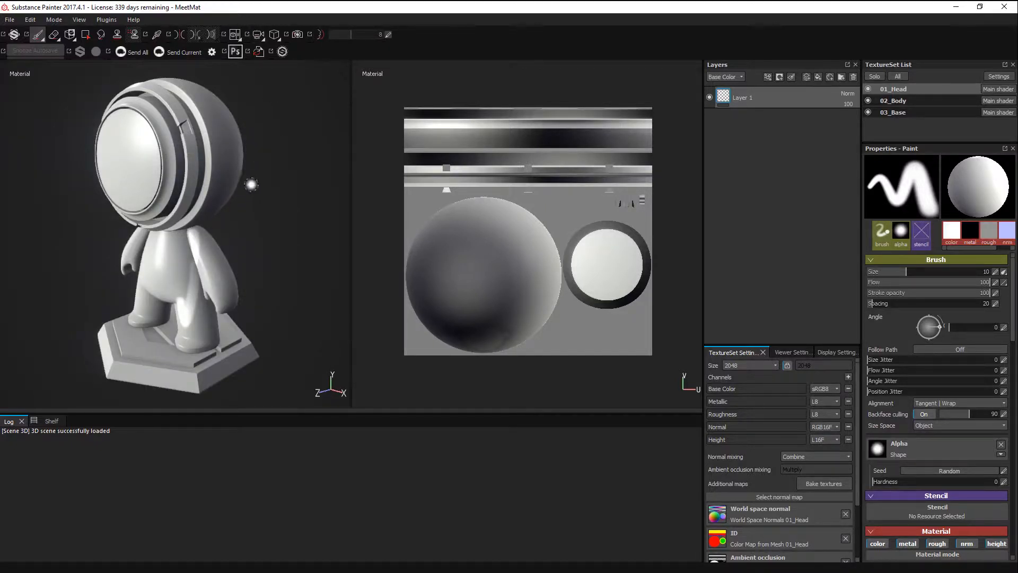
pyautogui.keyDown('alt'); pyautogui.moveTo(252, 184); pyautogui.dragTo(357, 262); pyautogui.keyUp('alt')
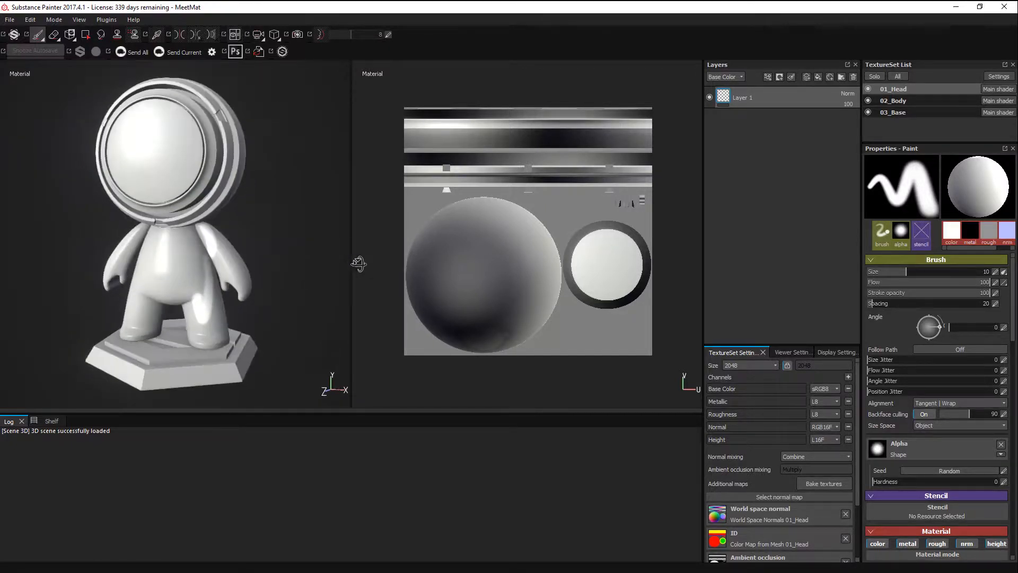
# Step: Bring up the shelf and add the Copper Red Bleached smart material beneath Layer 1 of the 01_Head texture set
pyautogui.click(116, 21)
pyautogui.moveTo(83, 21)
pyautogui.click(97, 68)
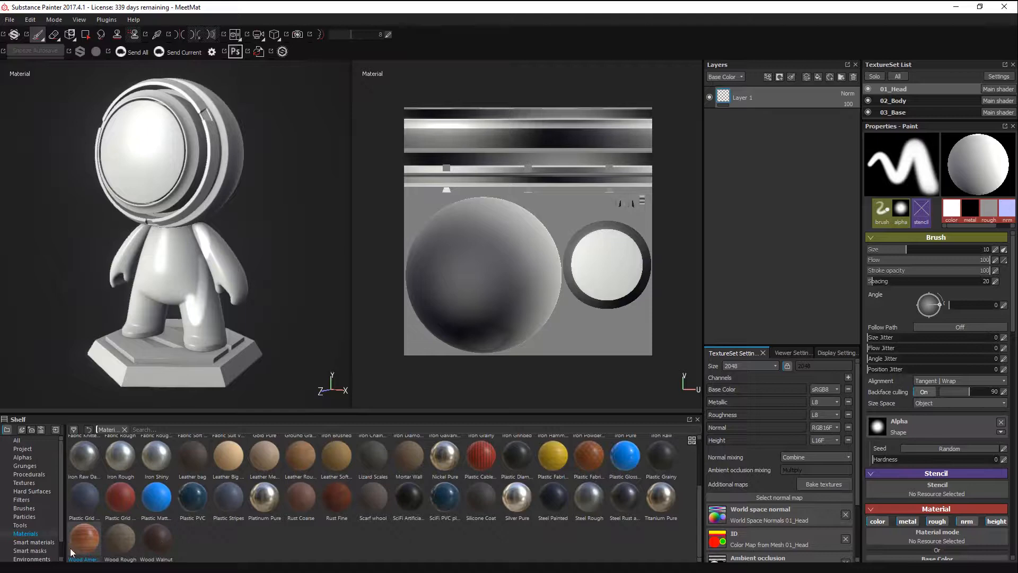
pyautogui.click(37, 541)
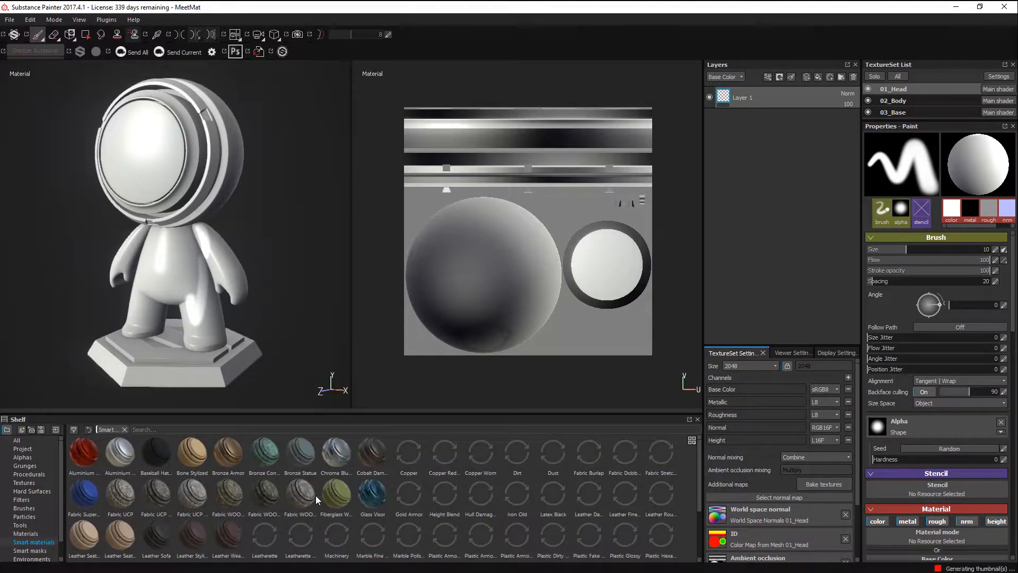
pyautogui.click(333, 537)
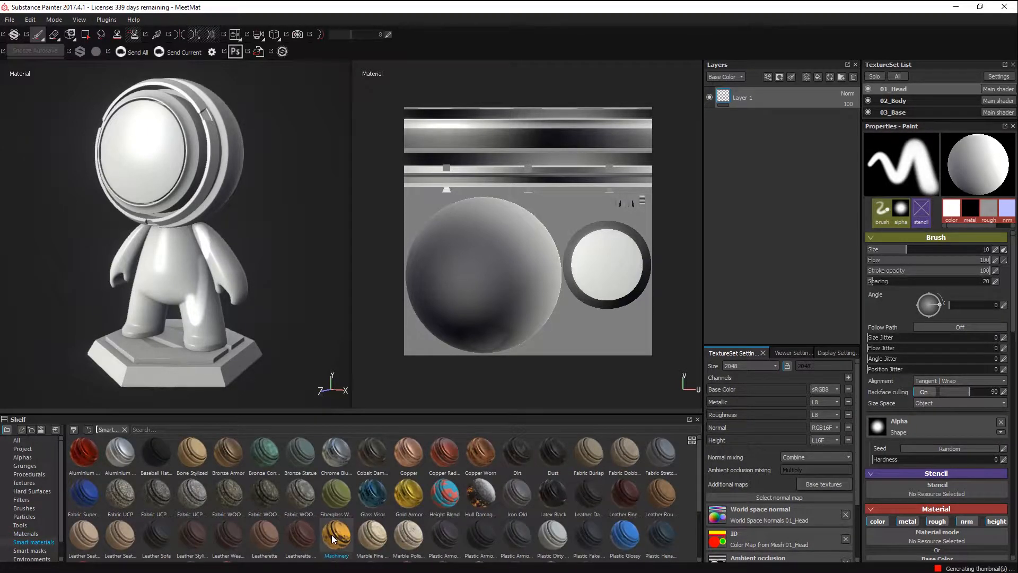
pyautogui.moveTo(453, 457); pyautogui.dragTo(762, 111)
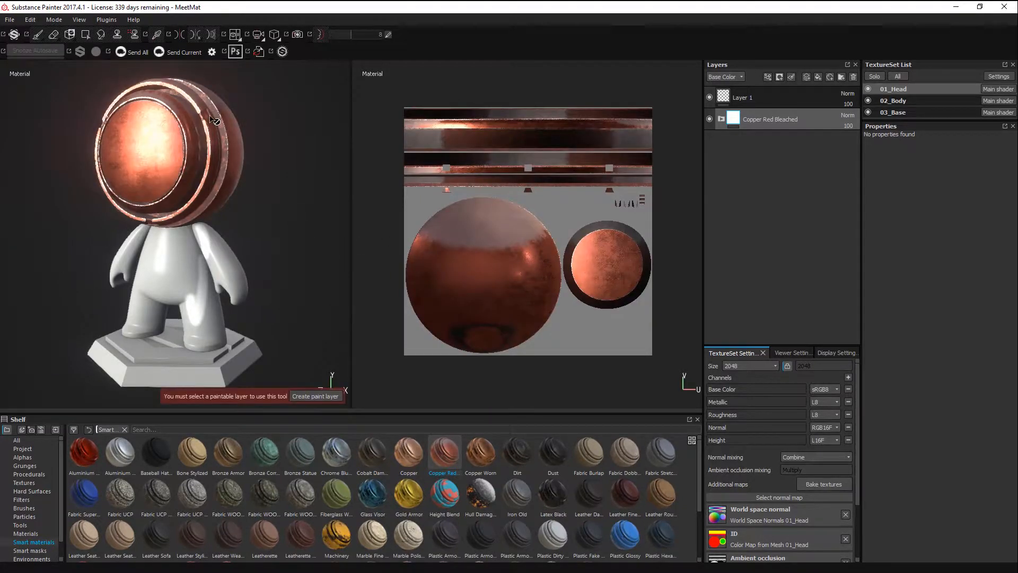
# Step: Set Curvature to 0.89 in the MG Mask Editor of the Edges Damages mask inside the Copper Red Bleached folder
pyautogui.scroll(10, 211, 117)
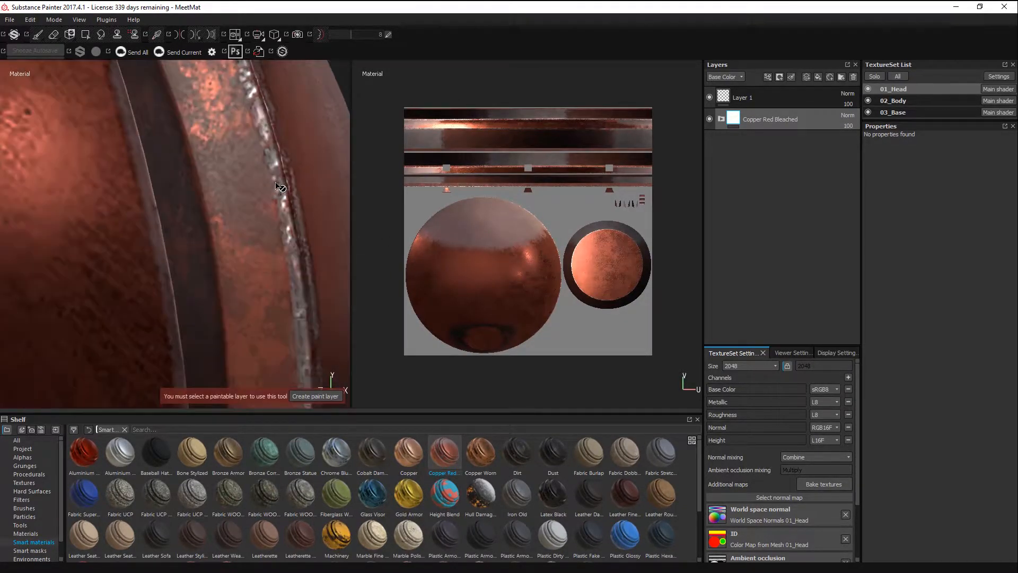
pyautogui.scroll(-10, 280, 187)
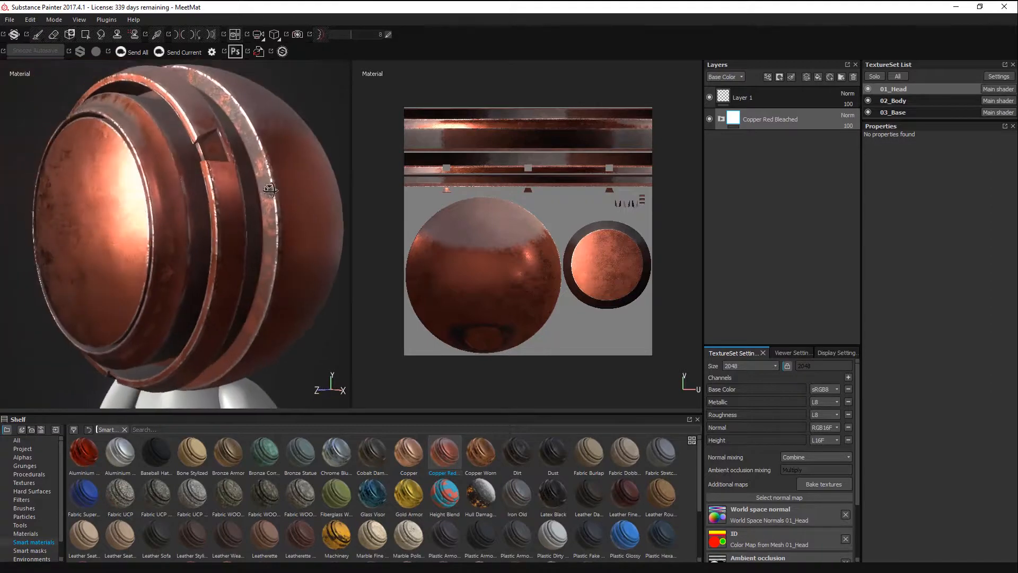
pyautogui.keyDown('alt'); pyautogui.moveTo(271, 190); pyautogui.dragTo(326, 198); pyautogui.keyUp('alt')
pyautogui.keyDown('alt'); pyautogui.moveTo(285, 211); pyautogui.dragTo(308, 205, button='middle'); pyautogui.keyUp('alt')
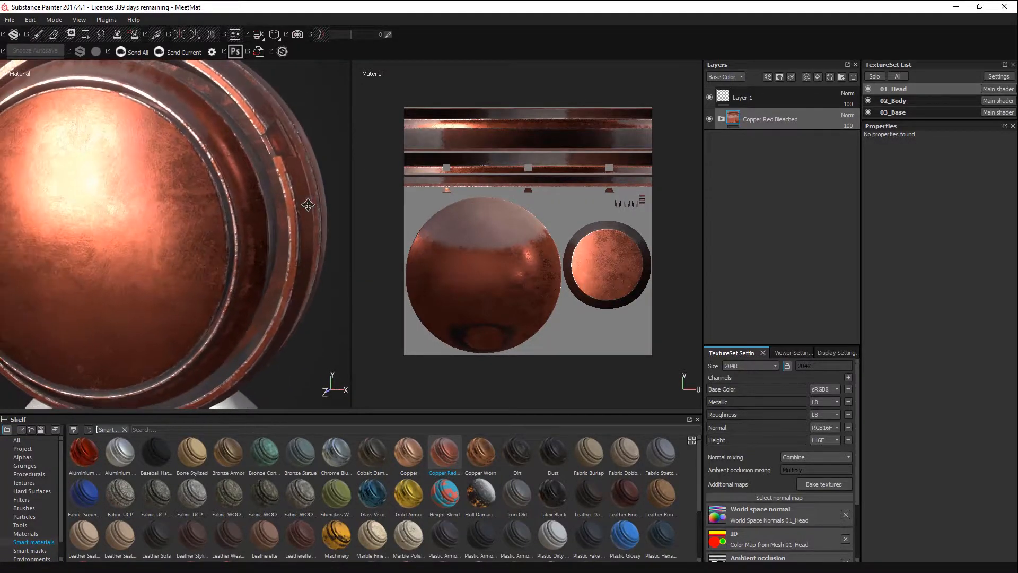
pyautogui.click(721, 119)
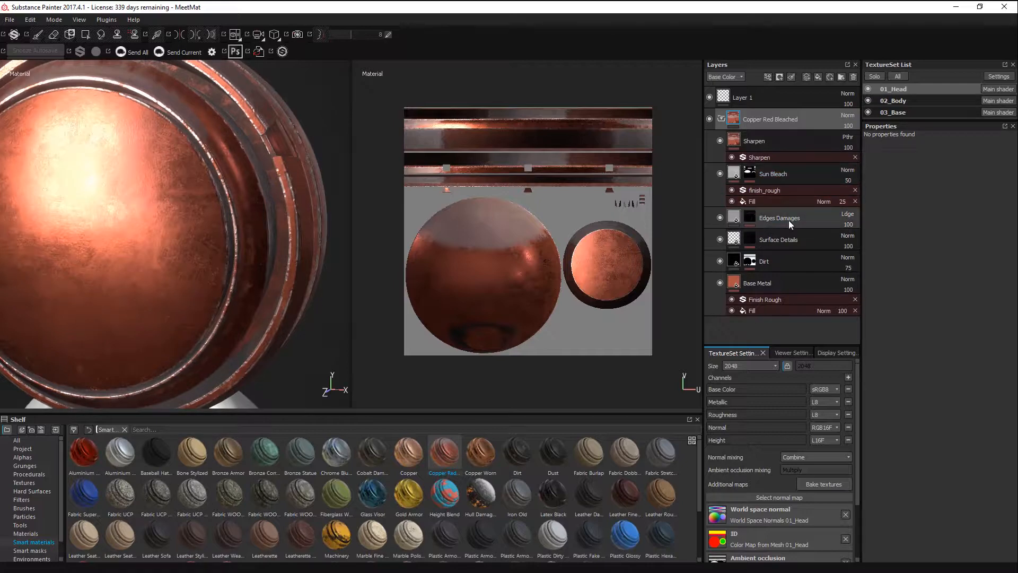
pyautogui.click(751, 217)
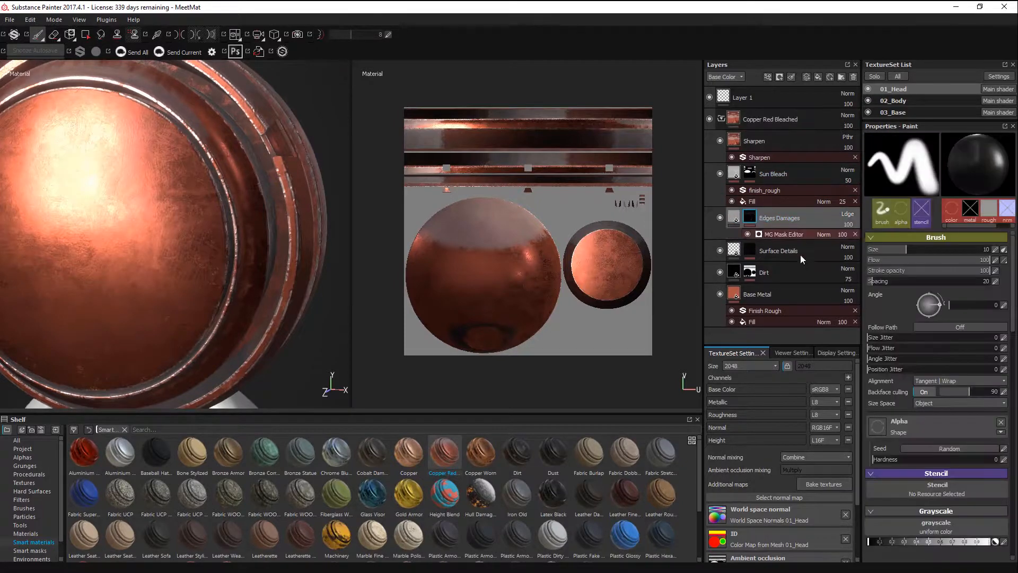
pyautogui.click(801, 235)
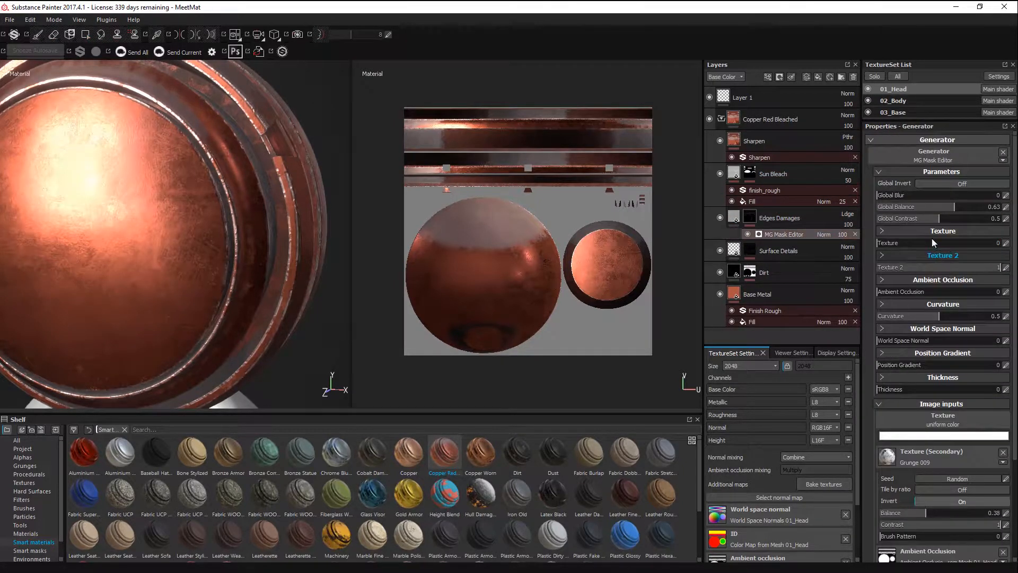
pyautogui.scroll(-1, 960, 281)
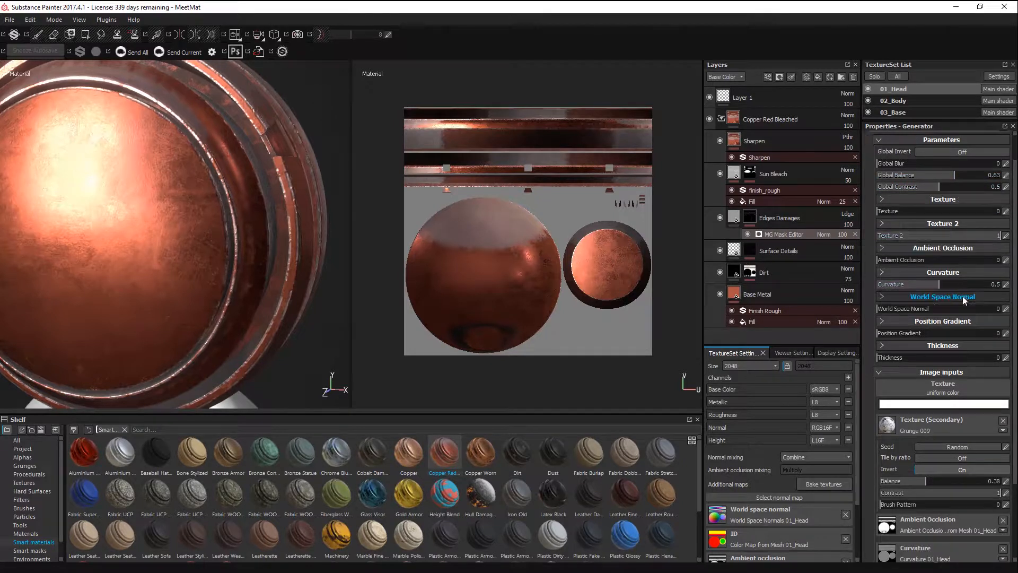
pyautogui.moveTo(940, 284); pyautogui.dragTo(978, 280)
pyautogui.moveTo(903, 283); pyautogui.dragTo(893, 285)
pyautogui.moveTo(817, 270); pyautogui.dragTo(987, 261)
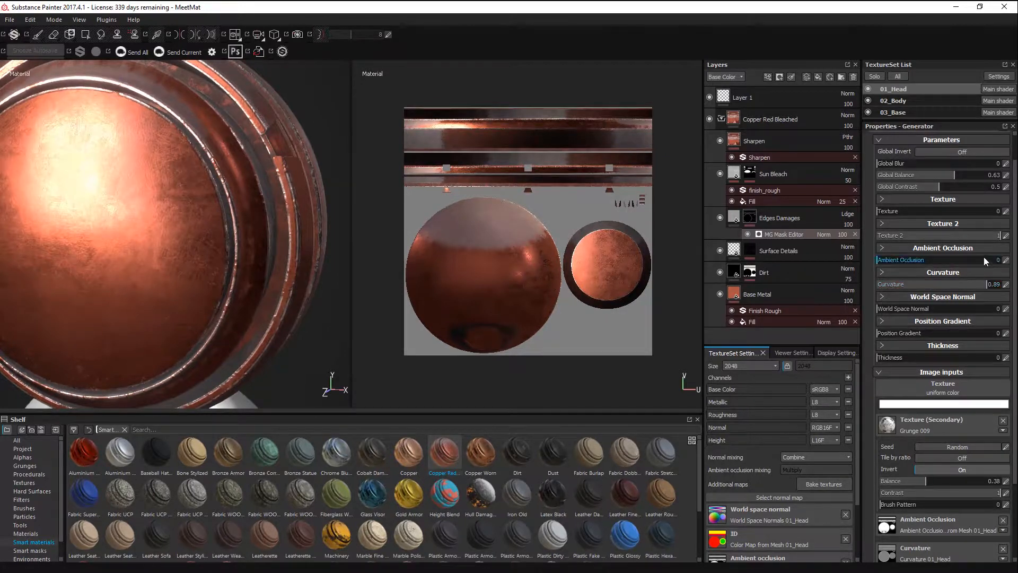
# Step: Set Curvature to 0.47 in the MG Mask Editor generator on the Dirt layer's mask
pyautogui.scroll(-3, 949, 298)
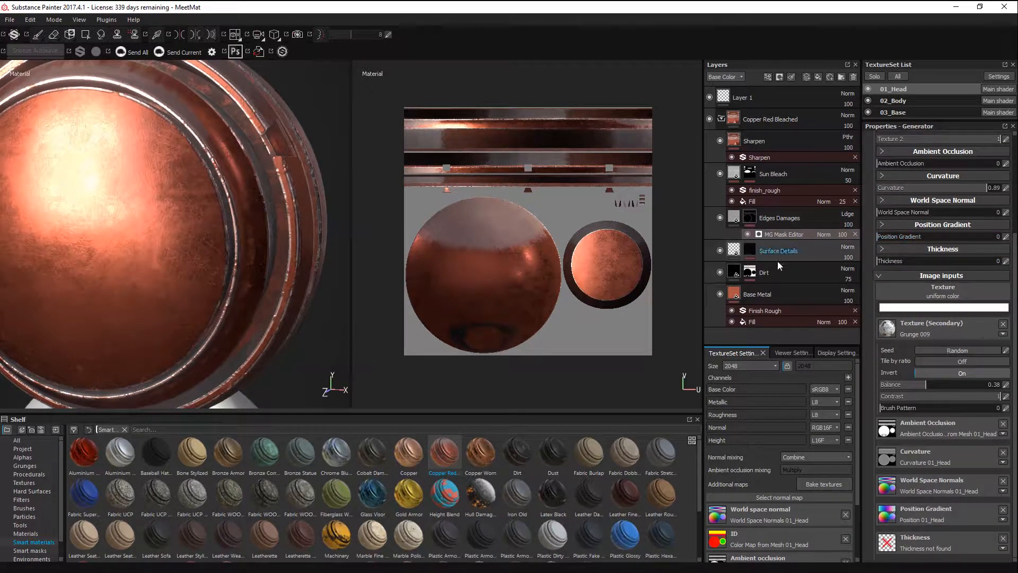
pyautogui.click(762, 267)
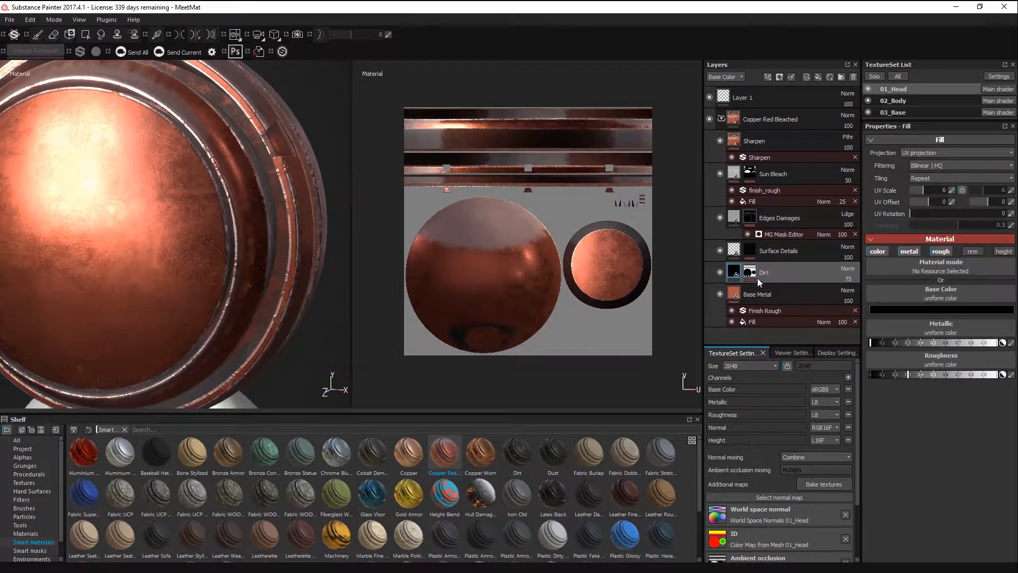
pyautogui.click(758, 278)
pyautogui.click(783, 287)
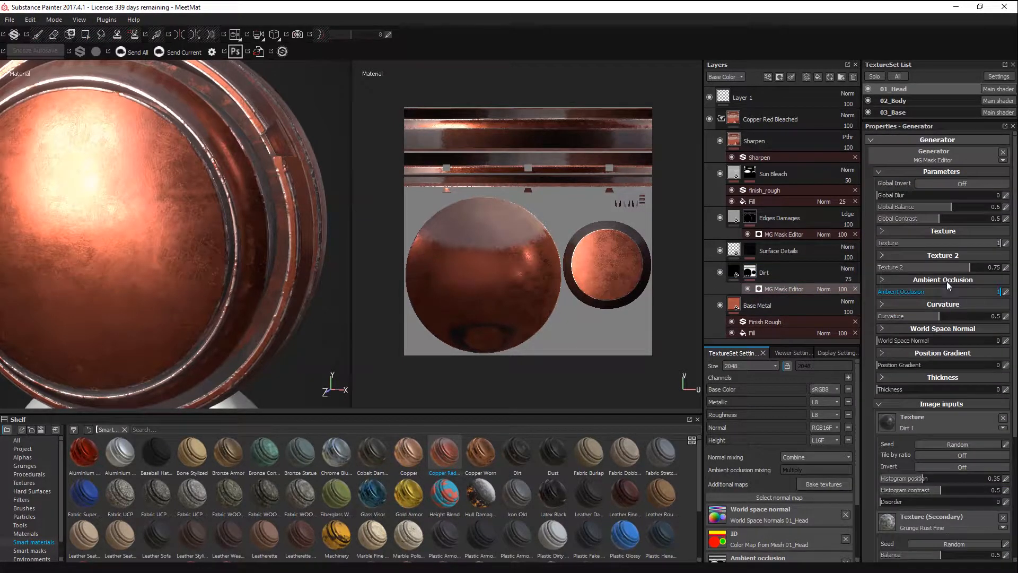
pyautogui.scroll(-1, 963, 281)
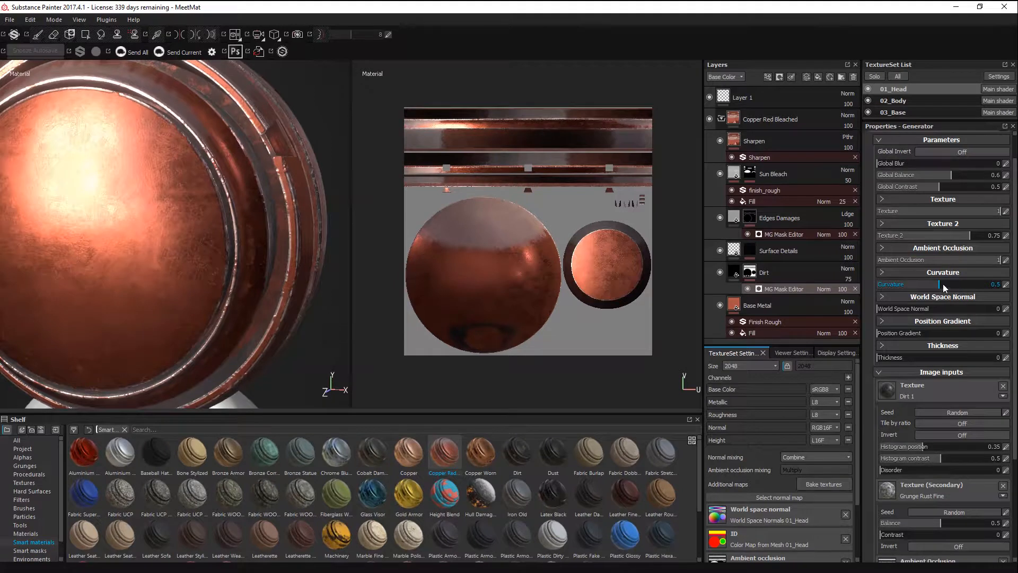
pyautogui.moveTo(944, 285)
pyautogui.mouseDown()
pyautogui.moveTo(983, 284)
pyautogui.moveTo(890, 289)
pyautogui.moveTo(832, 311)
pyautogui.moveTo(1017, 297)
pyautogui.moveTo(701, 291)
pyautogui.moveTo(814, 289)
pyautogui.moveTo(942, 275)
pyautogui.moveTo(908, 272)
pyautogui.moveTo(936, 267)
pyautogui.mouseUp()
# Step: Pick the Veins Small particle brush and add a new paint layer above Layer 1
pyautogui.click(26, 517)
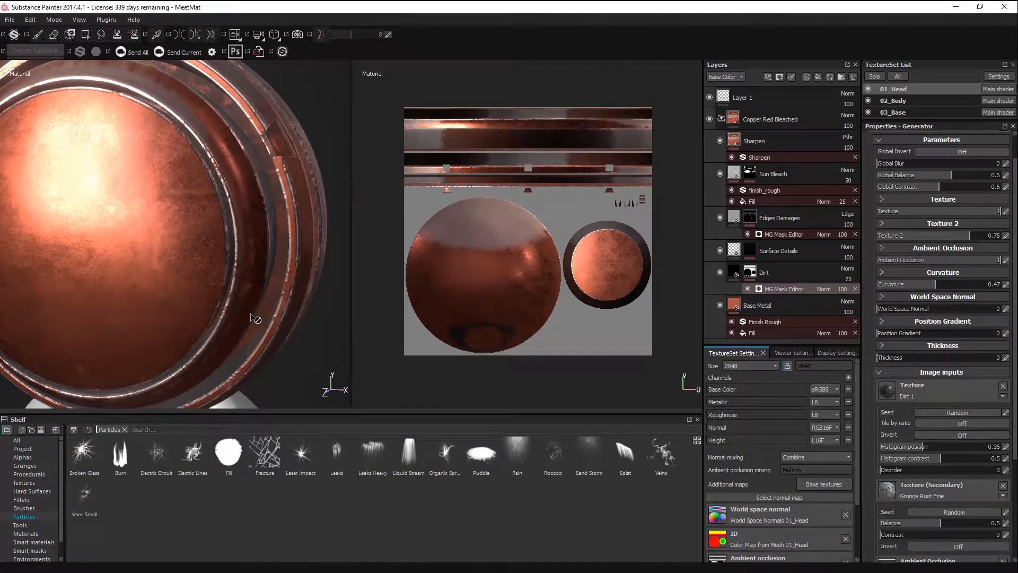
pyautogui.keyDown('alt'); pyautogui.moveTo(291, 320); pyautogui.dragTo(324, 321); pyautogui.keyUp('alt')
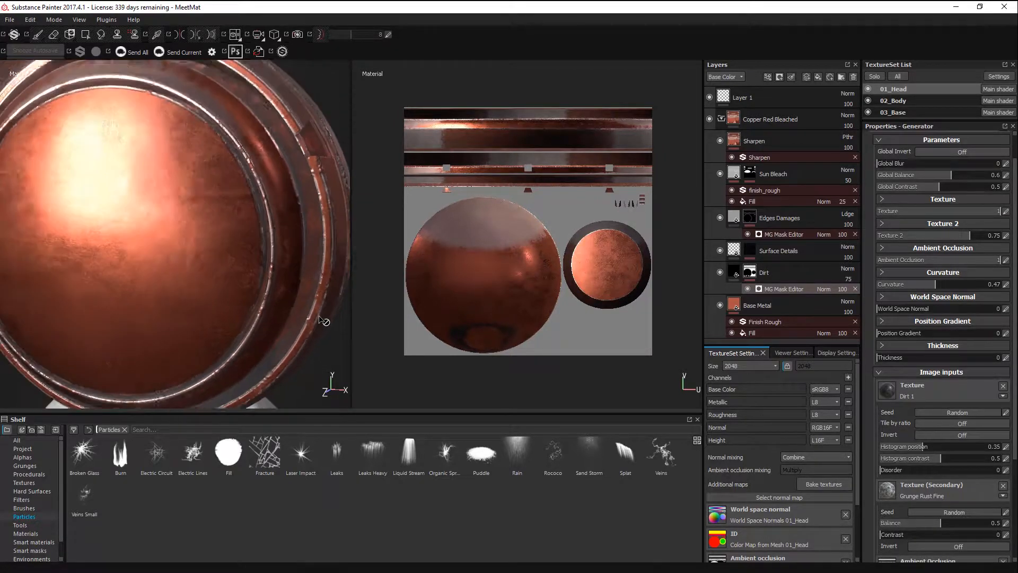
pyautogui.scroll(-3, 321, 321)
pyautogui.keyDown('alt'); pyautogui.moveTo(309, 323); pyautogui.dragTo(301, 304, button='middle'); pyautogui.keyUp('alt')
pyautogui.keyDown('alt'); pyautogui.moveTo(308, 316); pyautogui.dragTo(283, 320); pyautogui.keyUp('alt')
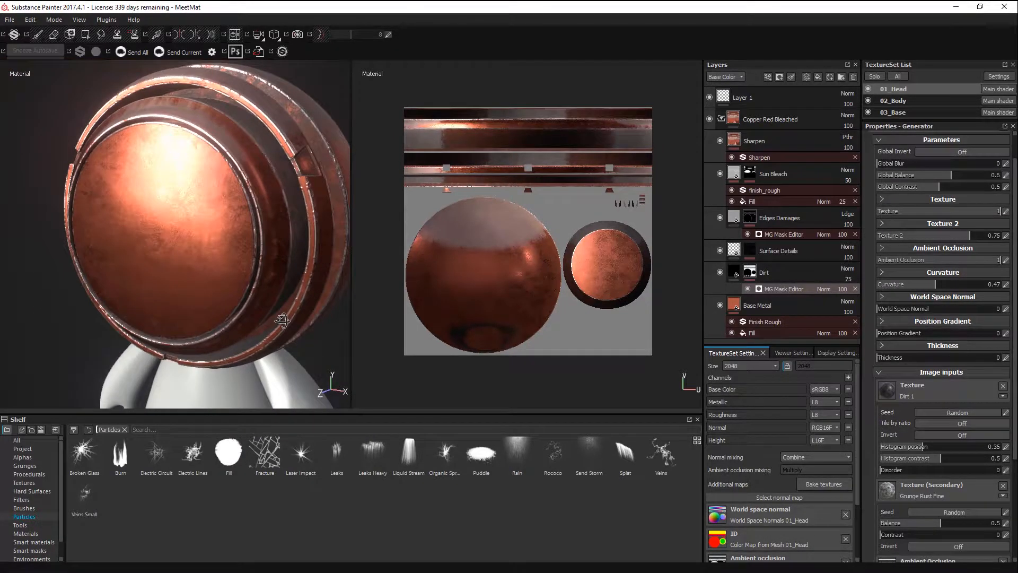
pyautogui.scroll(5, 215, 218)
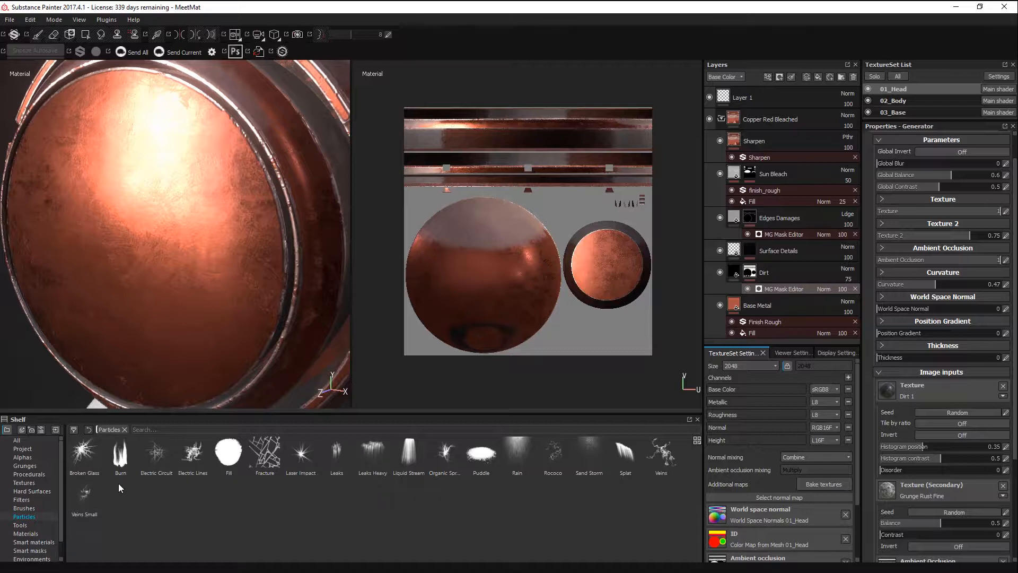
pyautogui.click(85, 496)
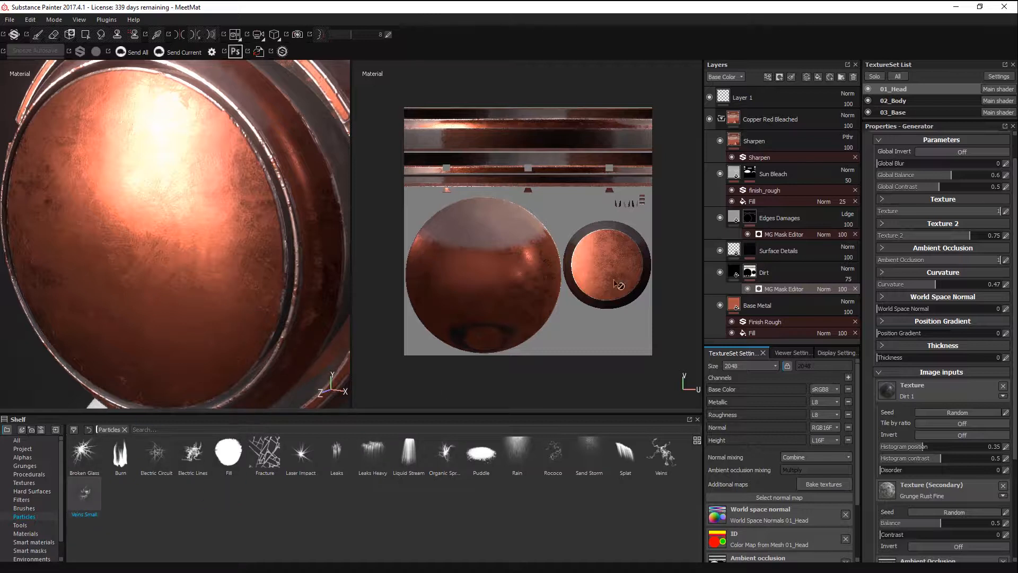
pyautogui.click(767, 93)
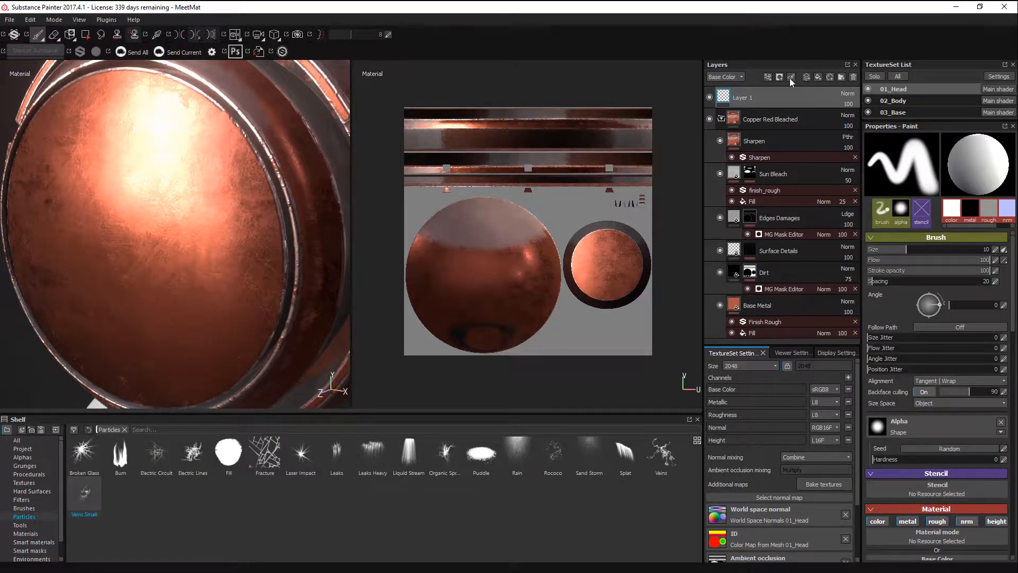
pyautogui.click(806, 76)
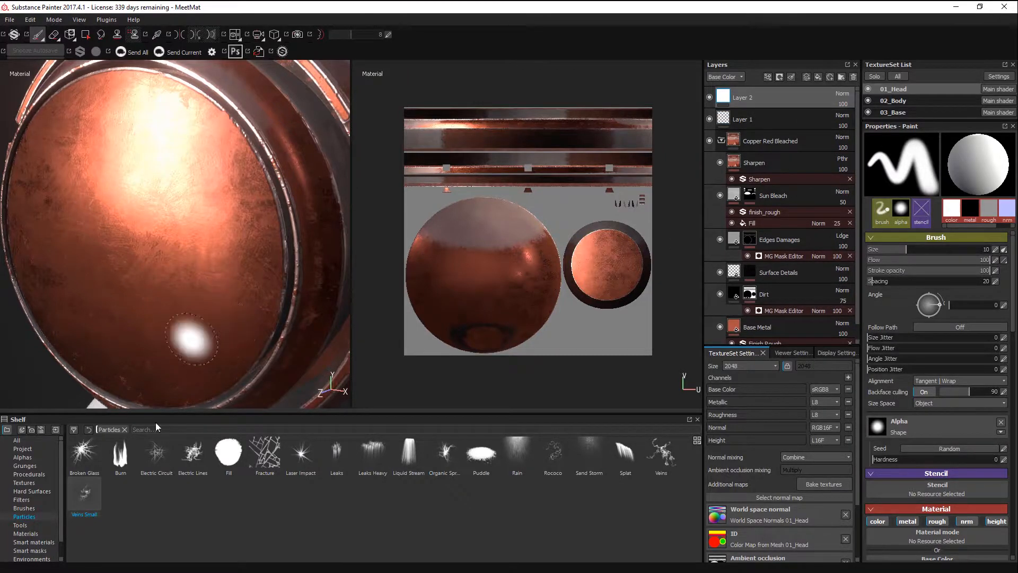
# Step: Paint white vein patterns across the head's face plate with the Veins Small and Veins particle brushes
pyautogui.moveTo(98, 488)
pyautogui.mouseDown()
pyautogui.moveTo(183, 228)
pyautogui.moveTo(101, 485)
pyautogui.moveTo(168, 140)
pyautogui.mouseUp()
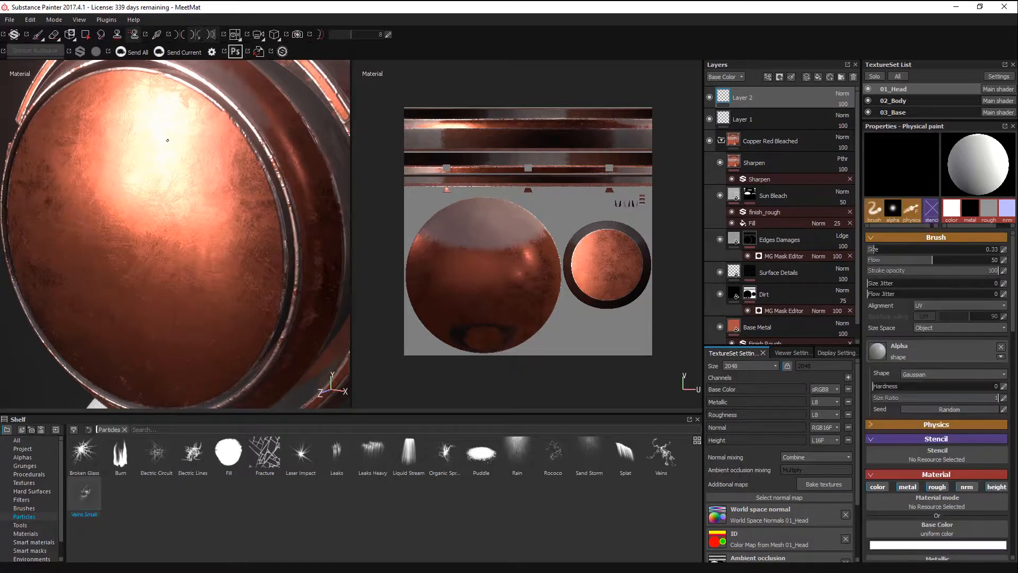
pyautogui.moveTo(164, 184)
pyautogui.mouseDown()
pyautogui.moveTo(132, 288)
pyautogui.moveTo(234, 310)
pyautogui.moveTo(233, 228)
pyautogui.mouseUp()
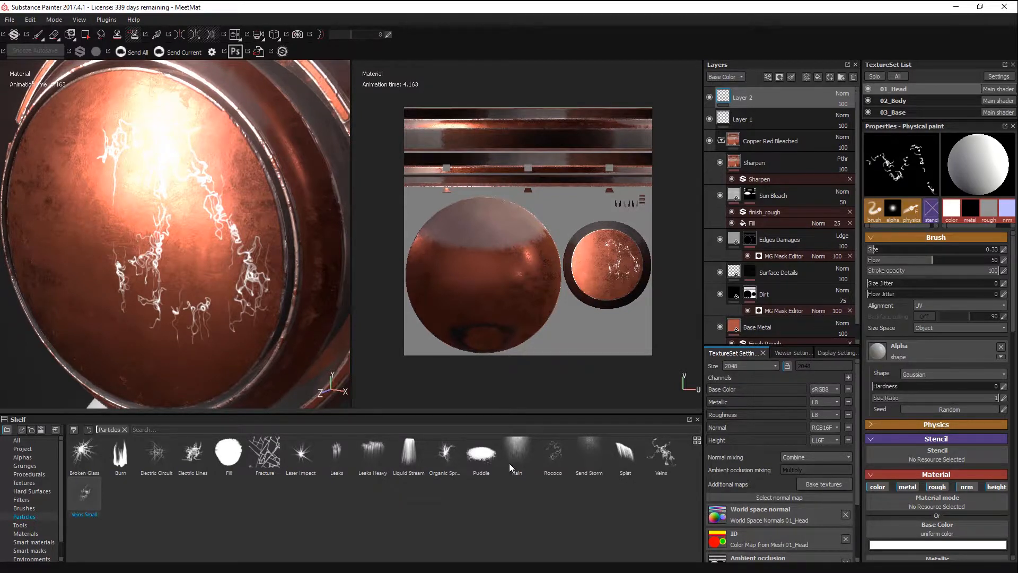
pyautogui.click(661, 454)
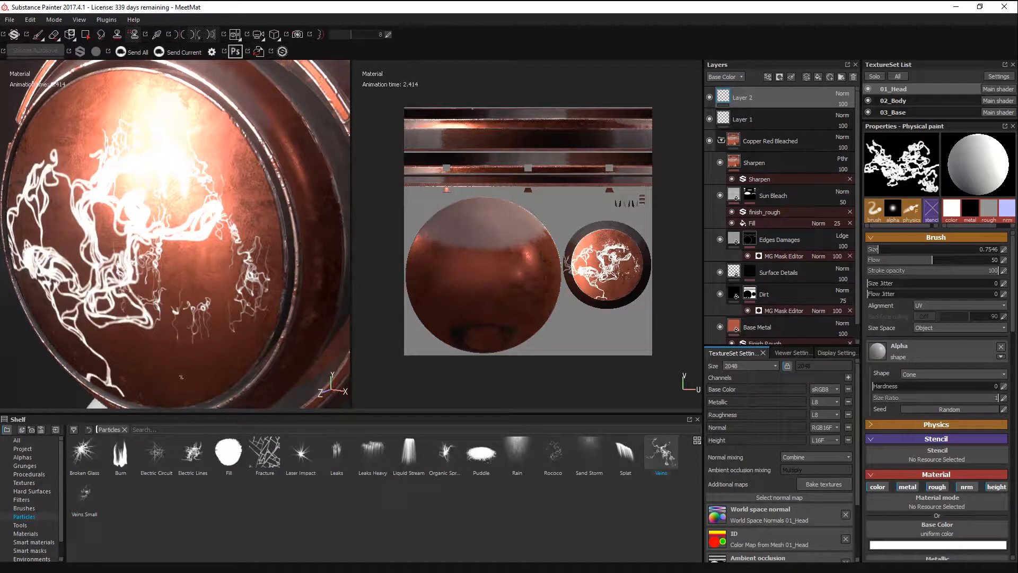
# Step: Extend the Veins patterns over the face plate's lower area and the adjacent side rim, and try the Puddle particle brush
pyautogui.moveTo(181, 368); pyautogui.dragTo(279, 229)
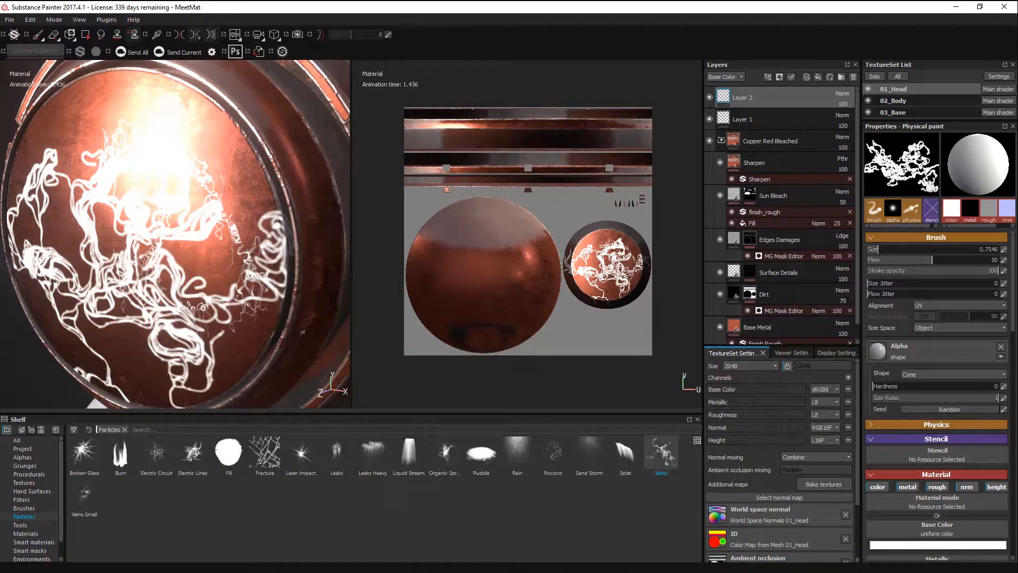
pyautogui.moveTo(320, 261); pyautogui.dragTo(338, 120)
pyautogui.click(480, 453)
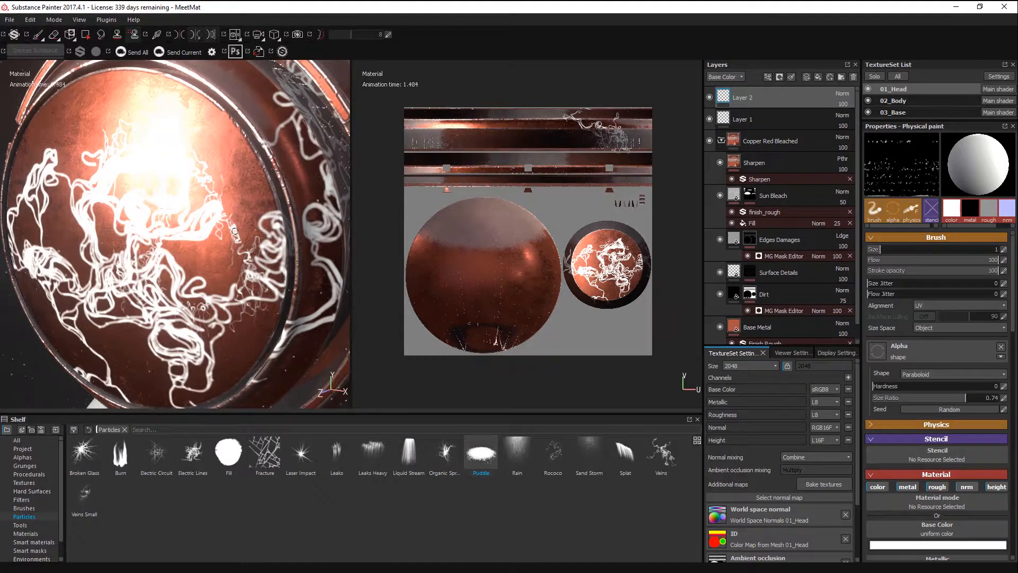
pyautogui.hotkey('ctrl', 'z')
pyautogui.moveTo(211, 156); pyautogui.dragTo(181, 217)
# Step: Paint Leaks Heavy streaks and Fracture lines across the face plate, and pick the Electric Lines particle brush
pyautogui.click(377, 459)
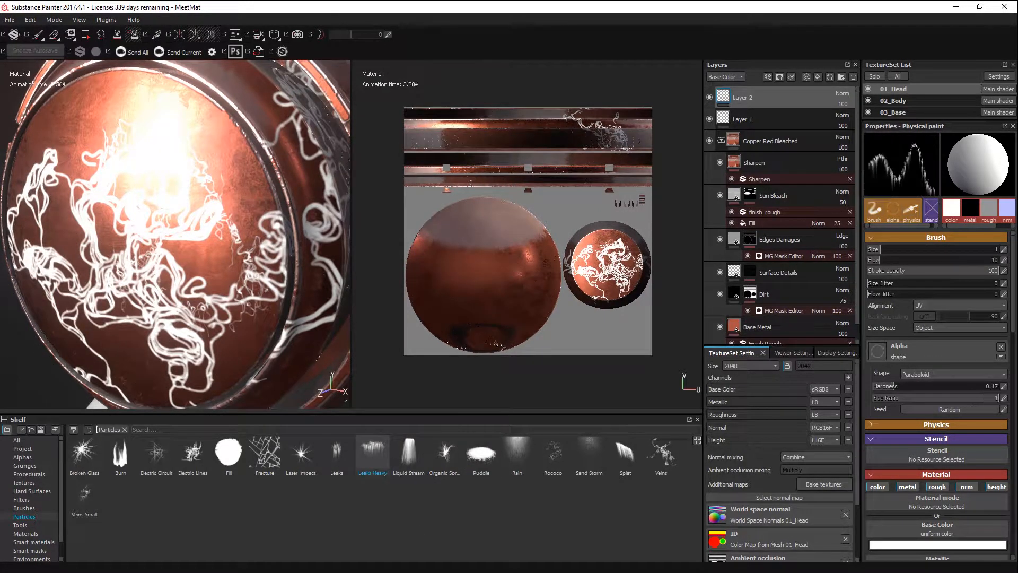
pyautogui.moveTo(248, 148)
pyautogui.mouseDown()
pyautogui.moveTo(183, 231)
pyautogui.moveTo(52, 217)
pyautogui.mouseUp()
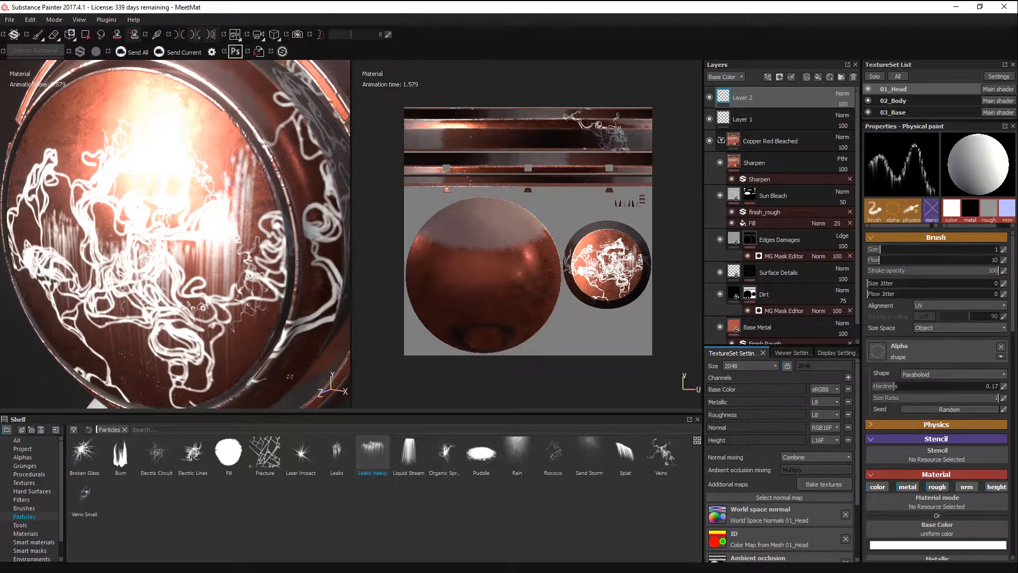
pyautogui.click(336, 453)
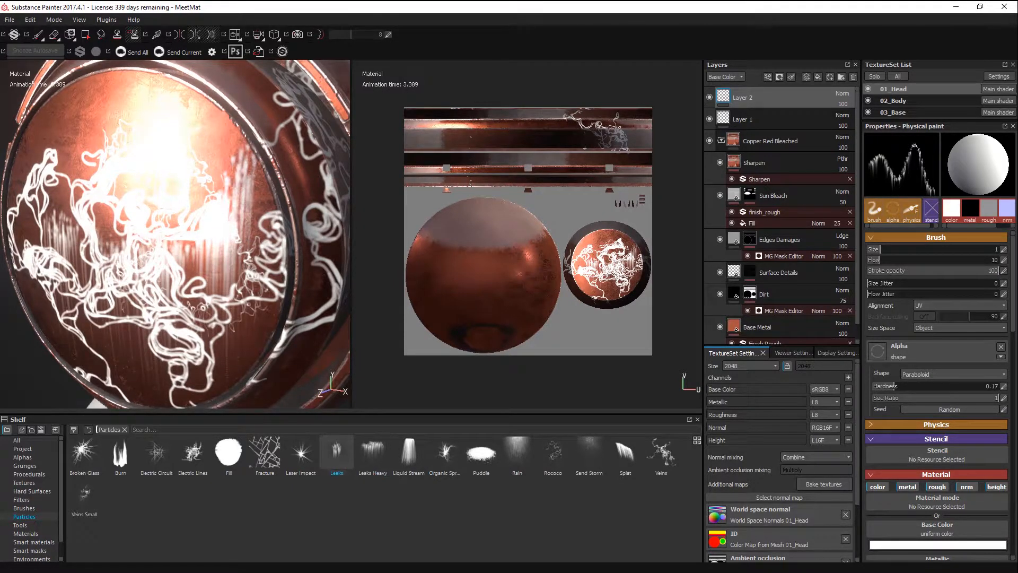
pyautogui.click(266, 453)
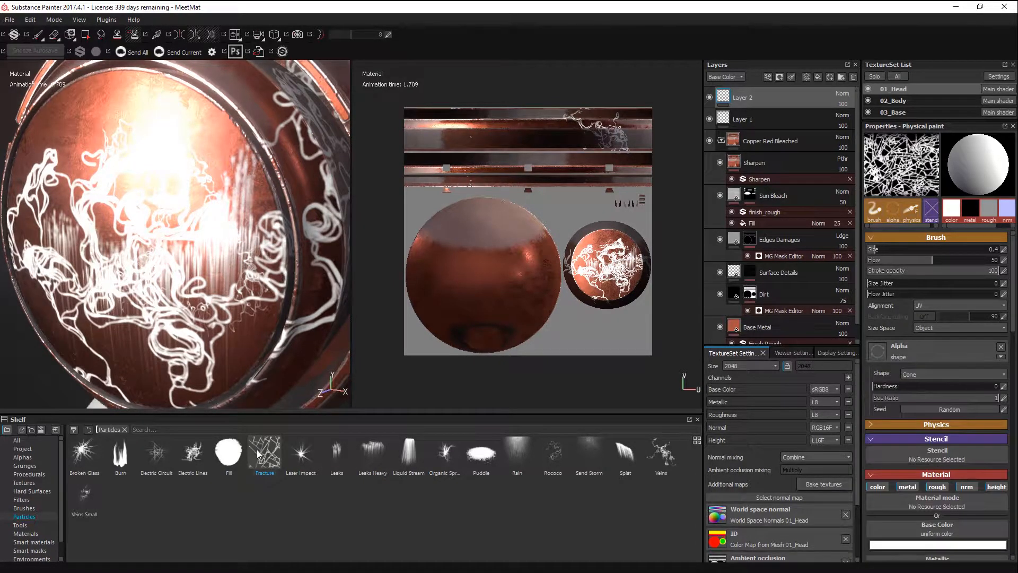
pyautogui.click(228, 453)
pyautogui.click(192, 452)
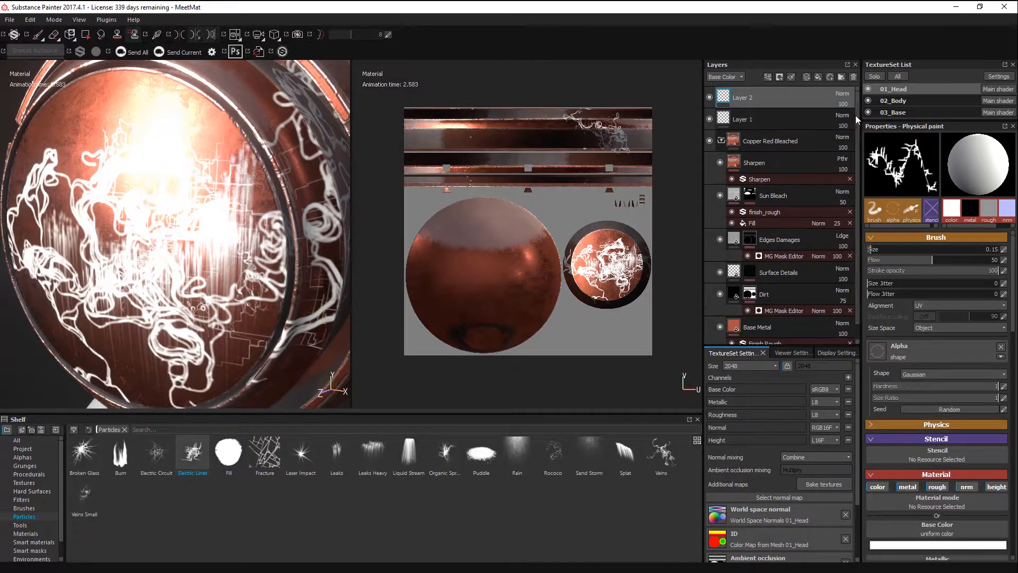
# Step: Try the Multiply blending mode on Layer 2 and change it to Overlay
pyautogui.click(842, 94)
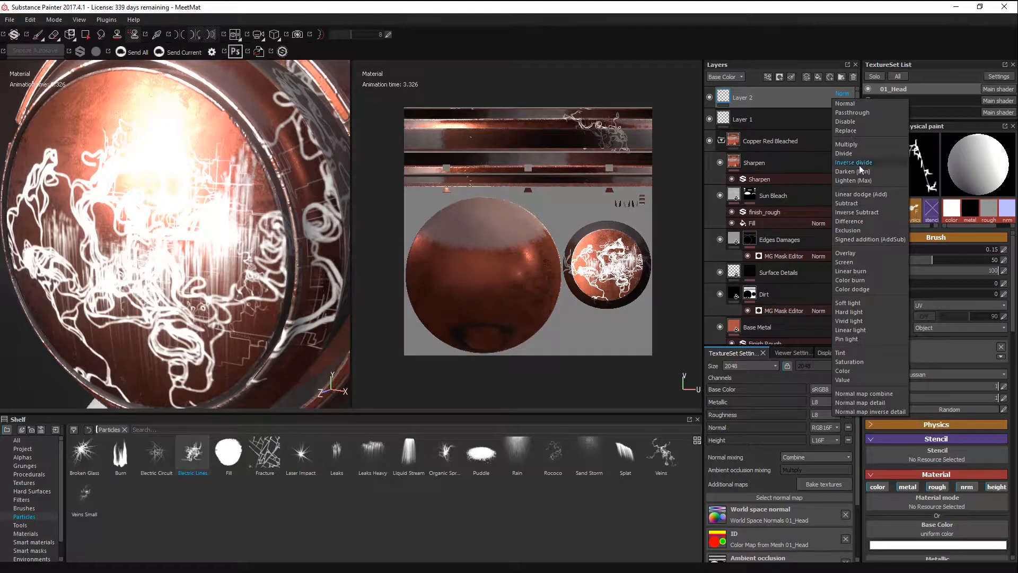
pyautogui.click(846, 145)
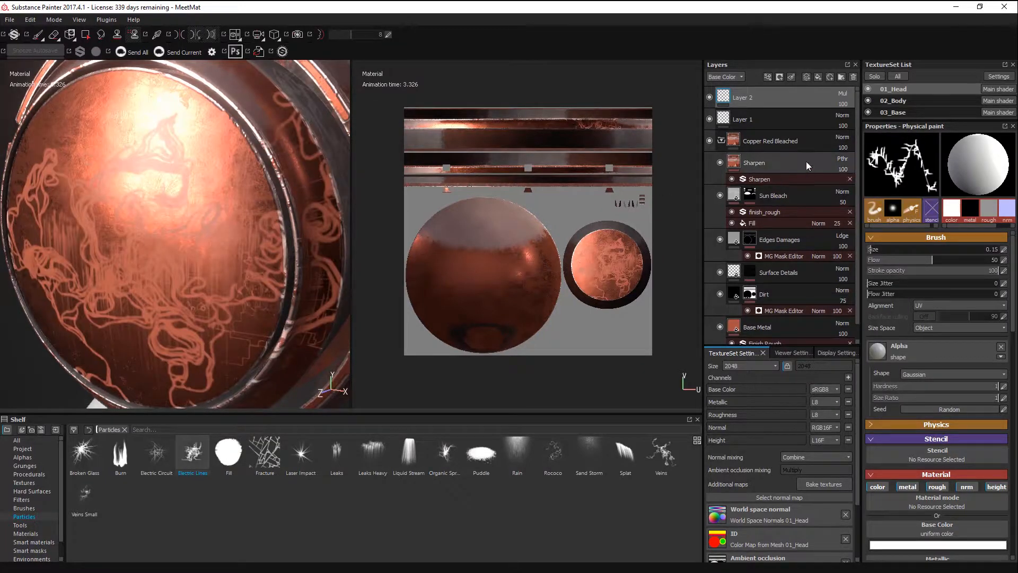
pyautogui.click(843, 94)
pyautogui.click(843, 246)
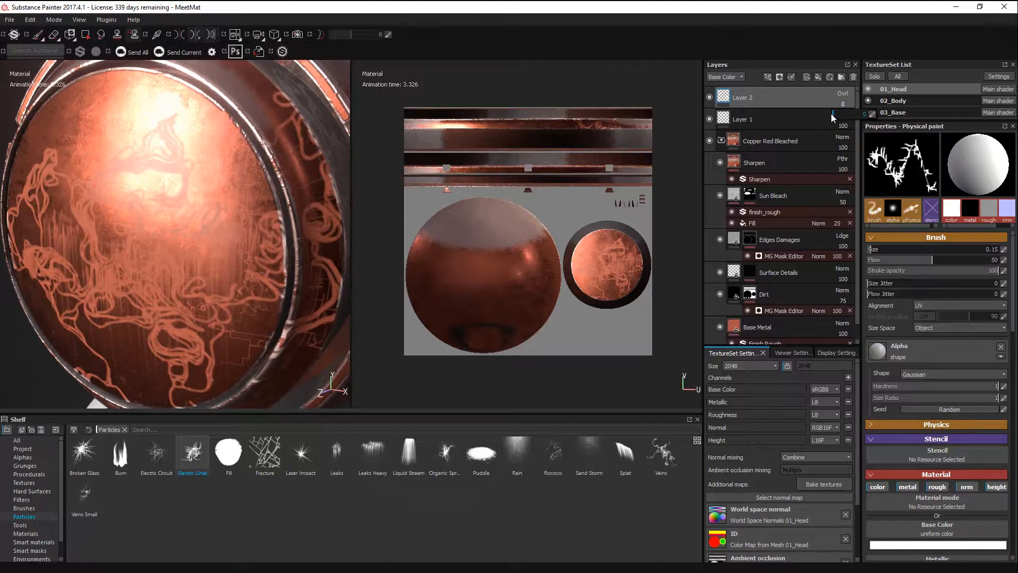
# Step: Set Layer 2's opacity to 72
pyautogui.click(831, 118)
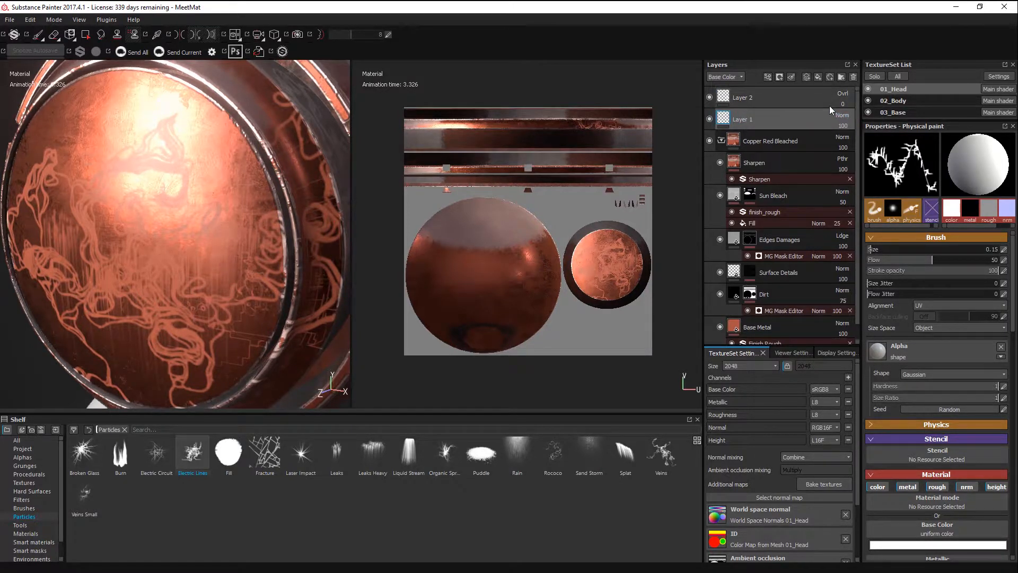
pyautogui.click(844, 107)
pyautogui.click(846, 115)
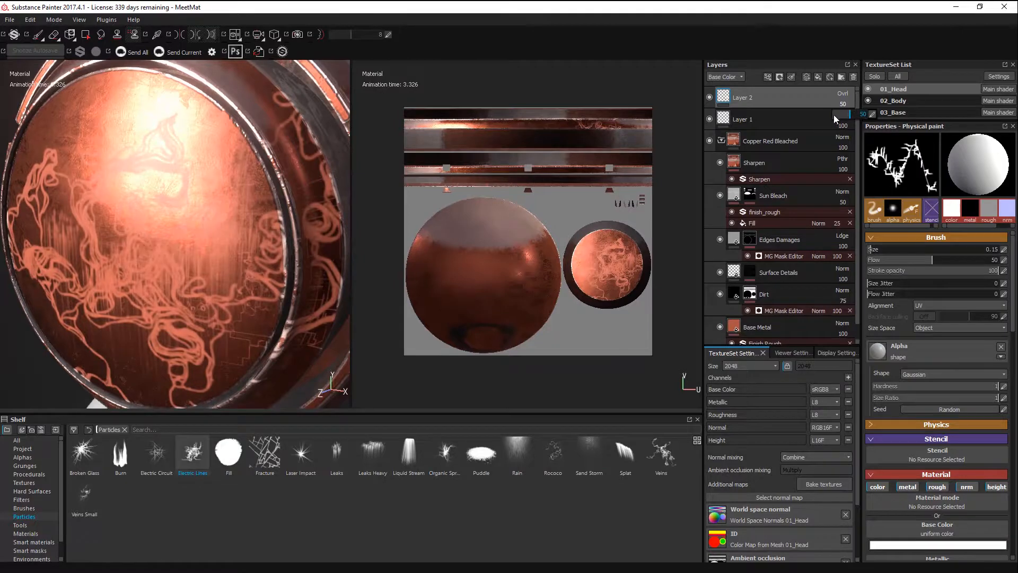
pyautogui.moveTo(851, 116)
pyautogui.mouseDown()
pyautogui.moveTo(894, 121)
pyautogui.moveTo(857, 115)
pyautogui.mouseUp()
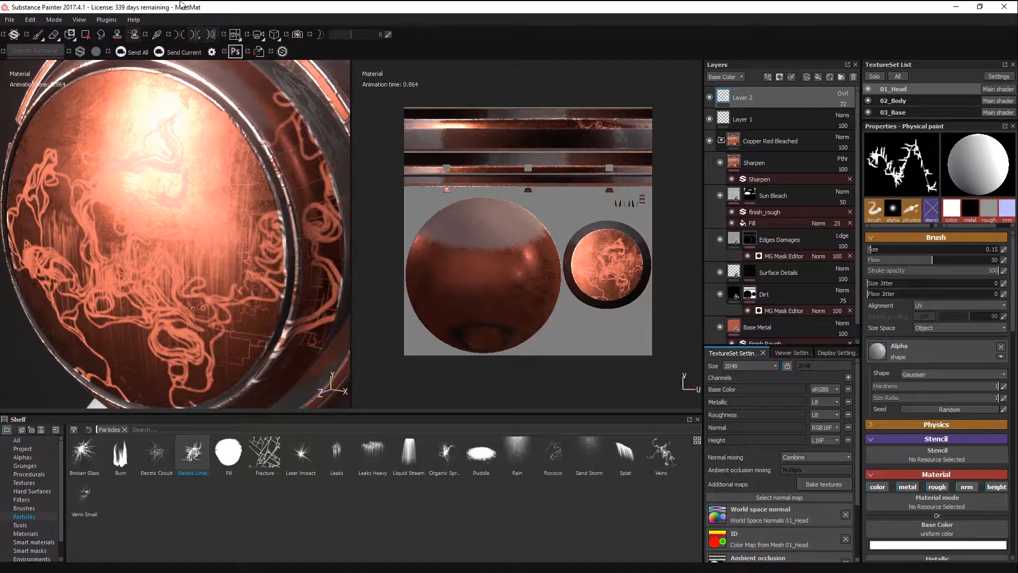
# Step: Close the MeetMat project and switch to the cello.max scene in 3ds Max
pyautogui.click(11, 20)
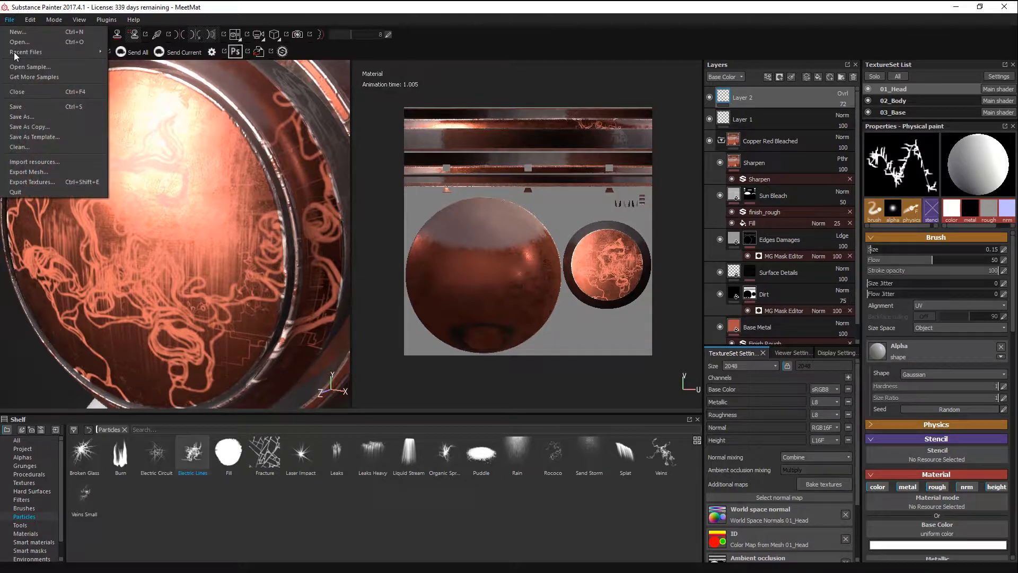
pyautogui.click(47, 94)
pyautogui.click(470, 309)
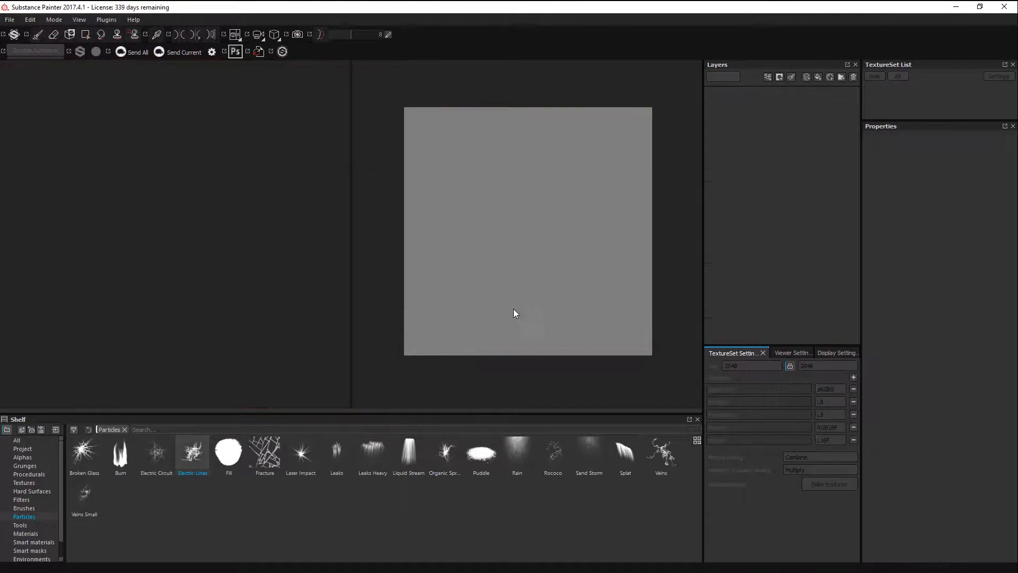
pyautogui.moveTo(540, 4)
pyautogui.mouseDown()
pyautogui.moveTo(542, 35)
pyautogui.moveTo(526, 0)
pyautogui.mouseUp()
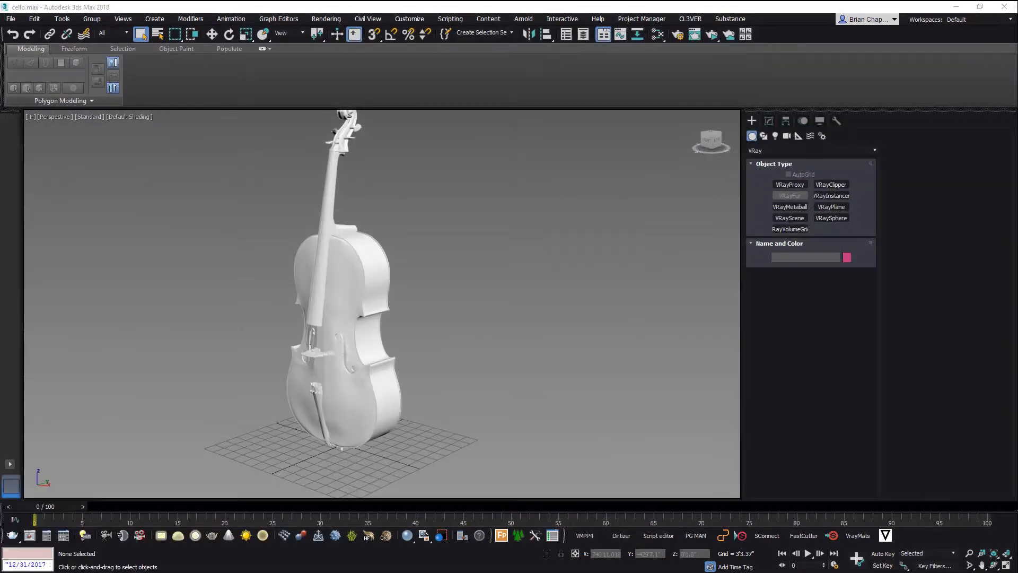
# Step: Select the cello's body and inspect it up close in the perspective view
pyautogui.click(379, 289)
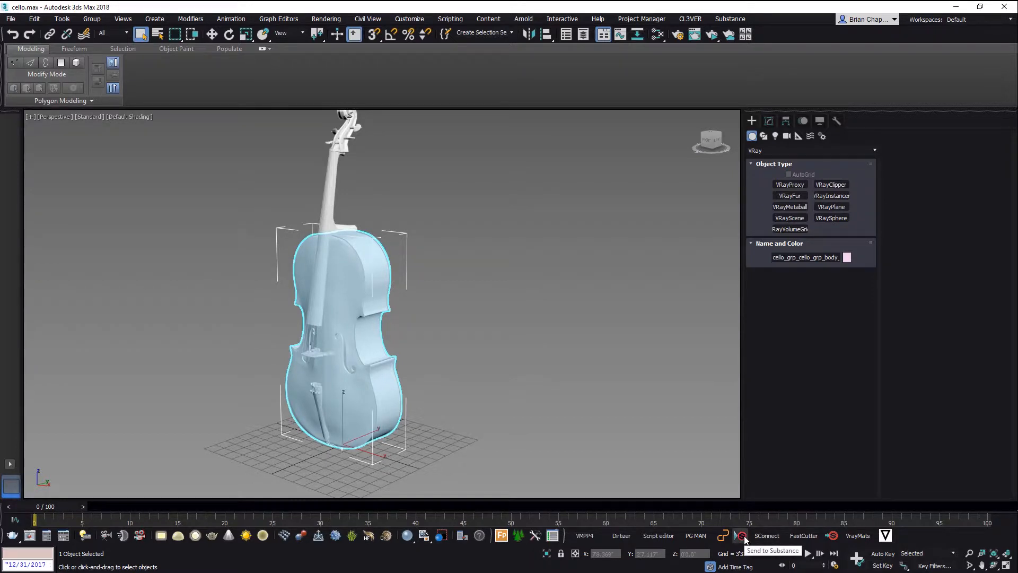
pyautogui.click(468, 234)
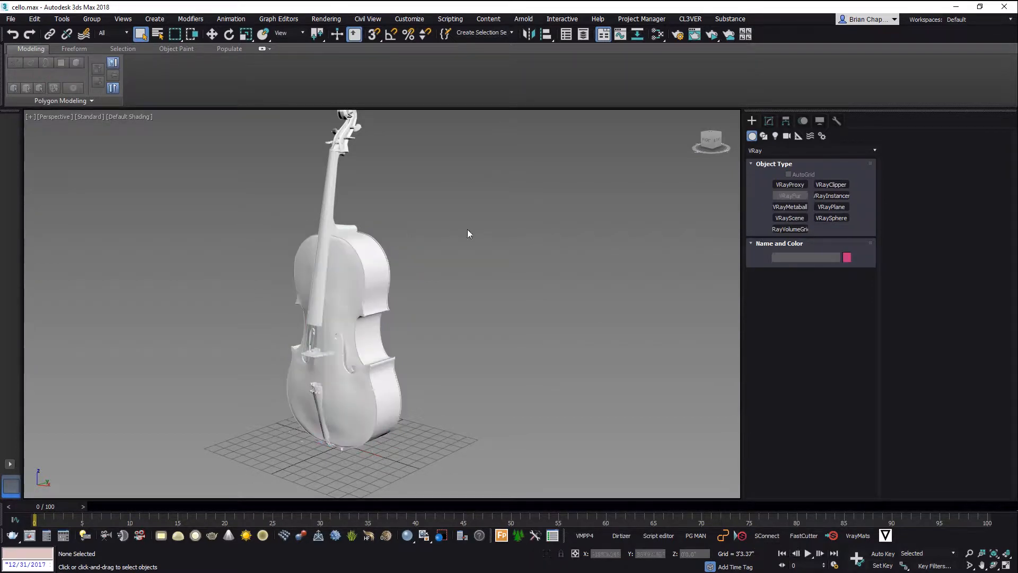
pyautogui.scroll(3, 382, 308)
pyautogui.click(401, 230)
pyautogui.moveTo(417, 305); pyautogui.dragTo(465, 251, button='middle')
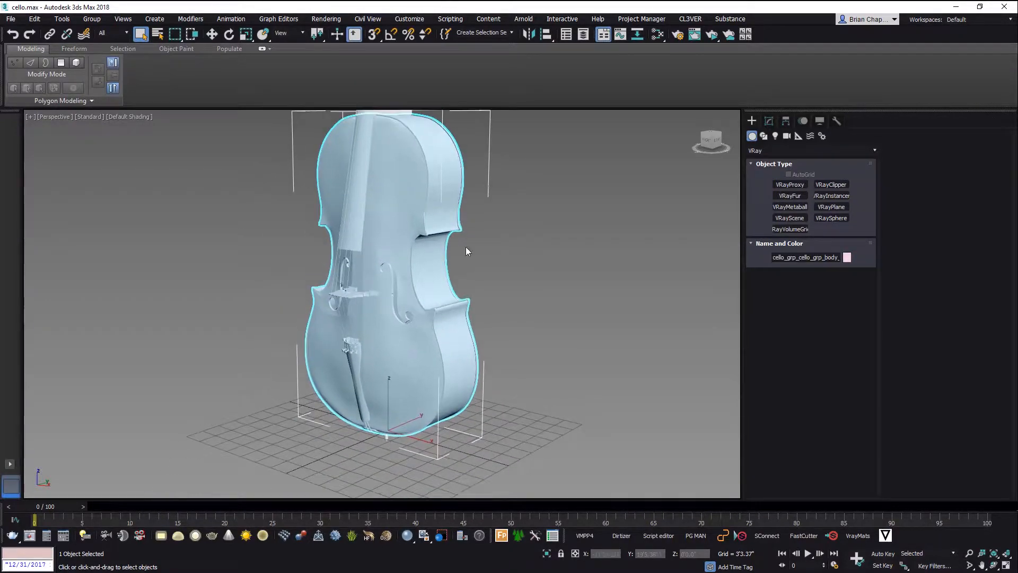
# Step: Apply a two-column viewport layout and narrow the first viewport so the second takes most of the width
pyautogui.click(9, 465)
pyautogui.click(37, 503)
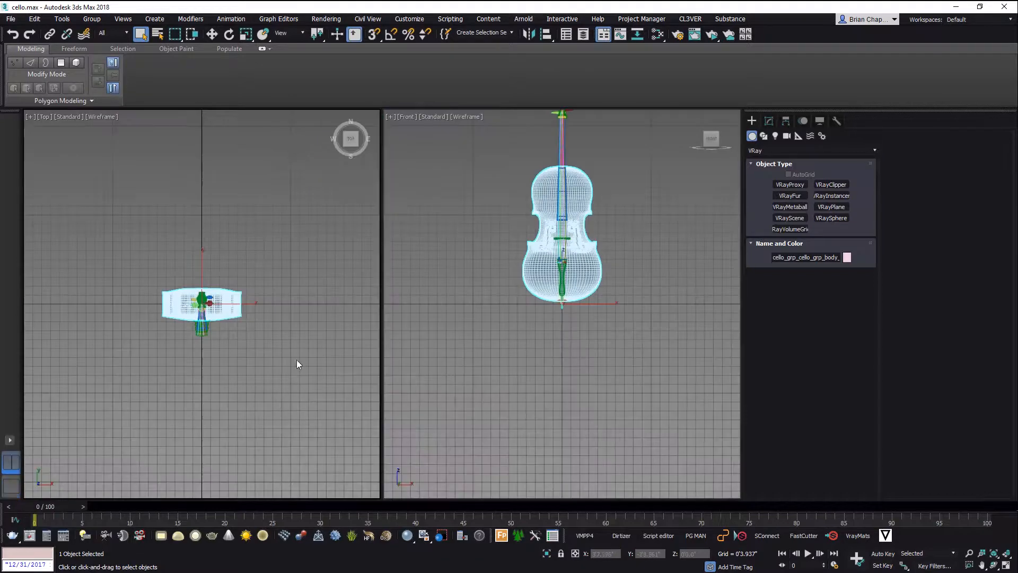
pyautogui.click(361, 283)
pyautogui.moveTo(374, 283); pyautogui.dragTo(172, 284)
# Step: Set both viewports to the Perspective view with the cello seen from an angle in the larger one
pyautogui.keyDown('alt'); pyautogui.moveTo(450, 330); pyautogui.dragTo(351, 349, button='middle'); pyautogui.keyUp('alt')
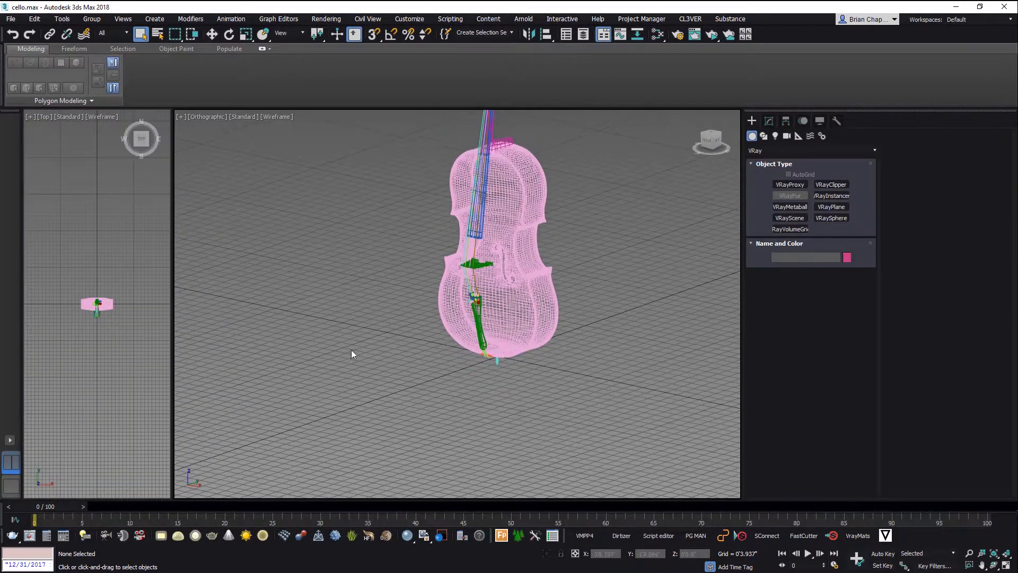
pyautogui.press('p')
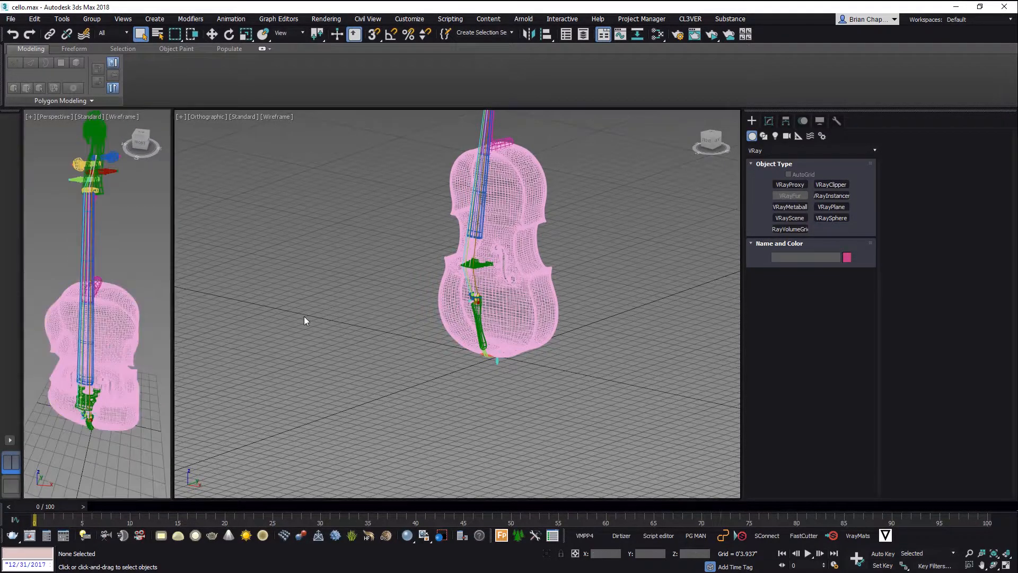
pyautogui.press('p')
pyautogui.moveTo(429, 327); pyautogui.dragTo(362, 374, button='middle')
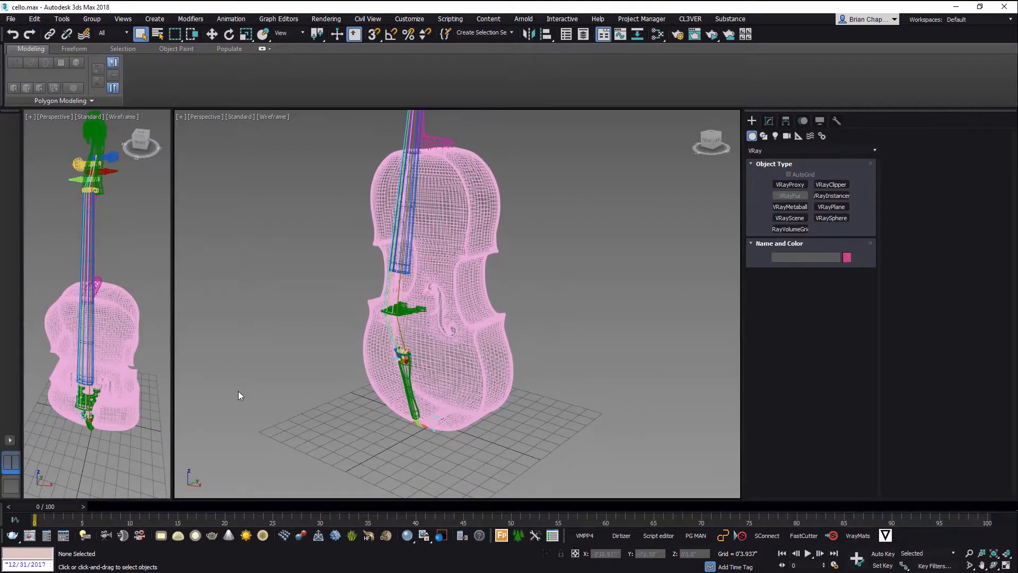
# Step: Turn the larger viewport into an ActiveShade render view of the cello
pyautogui.click(134, 352)
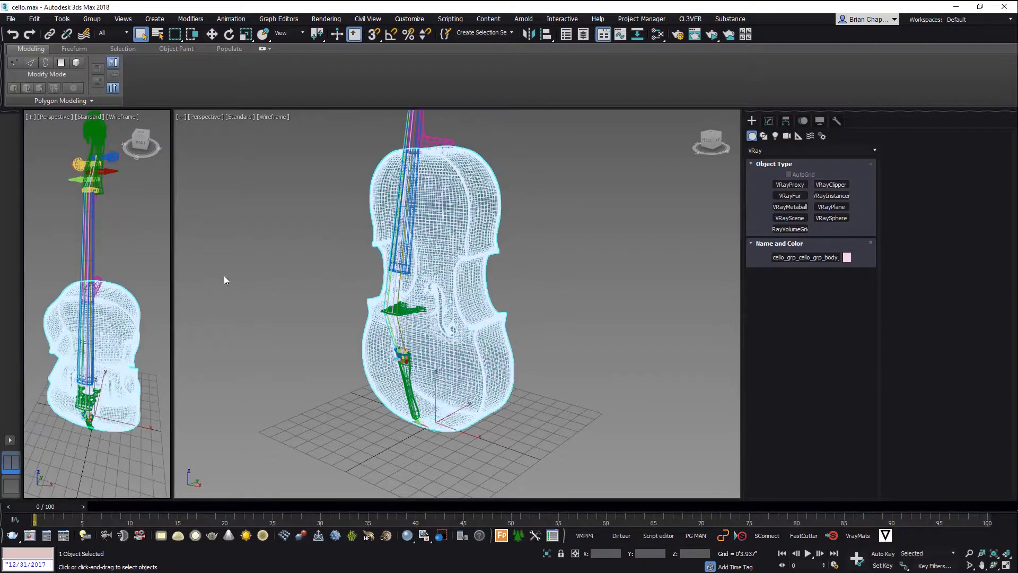
pyautogui.click(205, 117)
pyautogui.moveTo(305, 281)
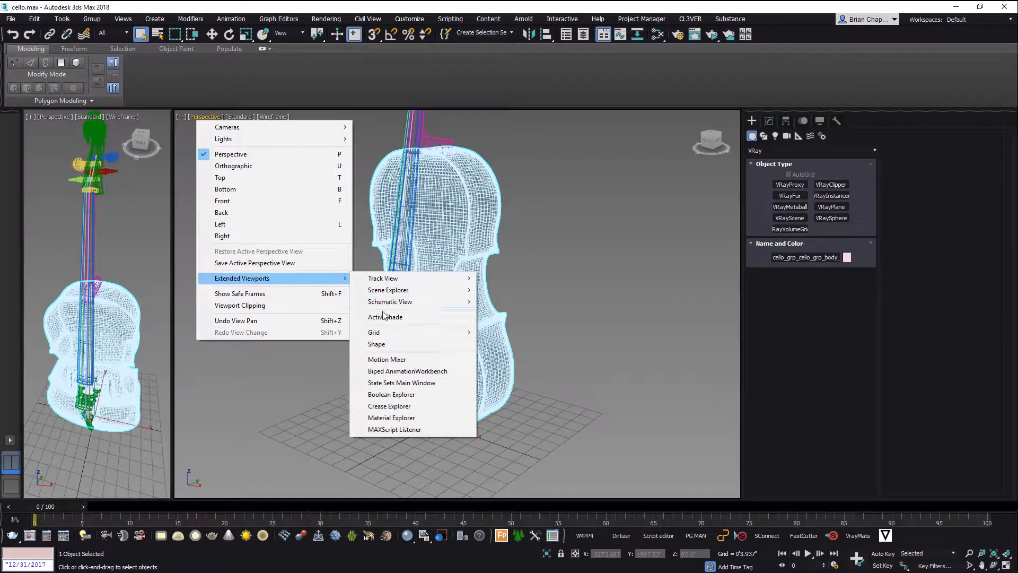
pyautogui.click(384, 317)
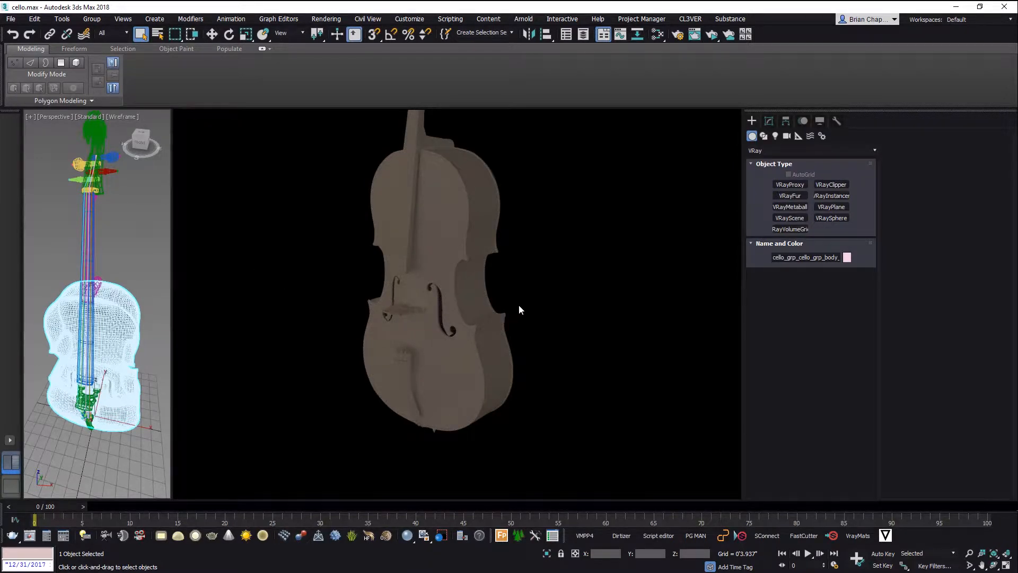
# Step: Frame the cello's bridge and f-holes for the ActiveShade render and select the cello's body
pyautogui.click(148, 342)
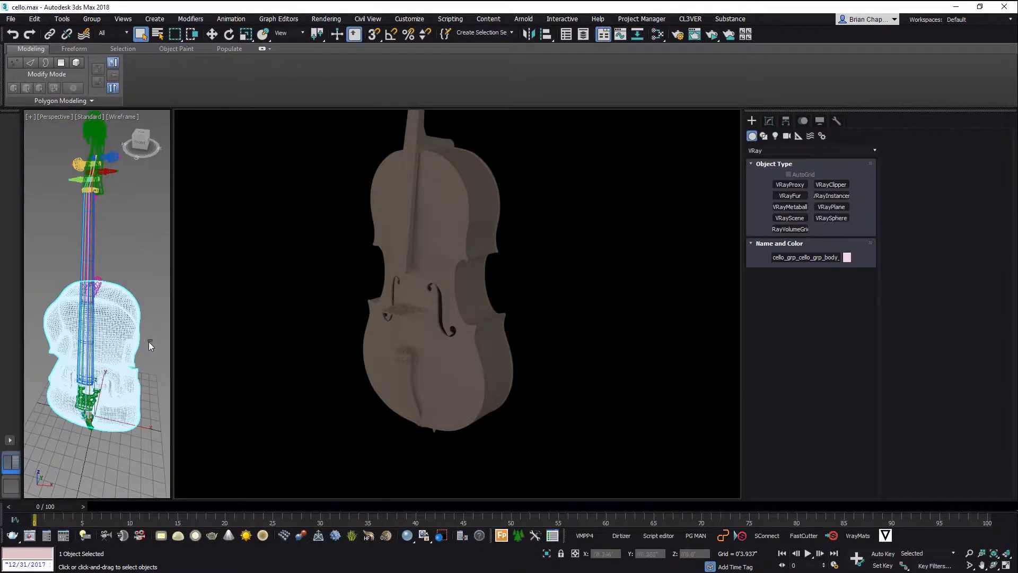
pyautogui.keyDown('alt'); pyautogui.moveTo(146, 357); pyautogui.dragTo(158, 323, button='middle'); pyautogui.keyUp('alt')
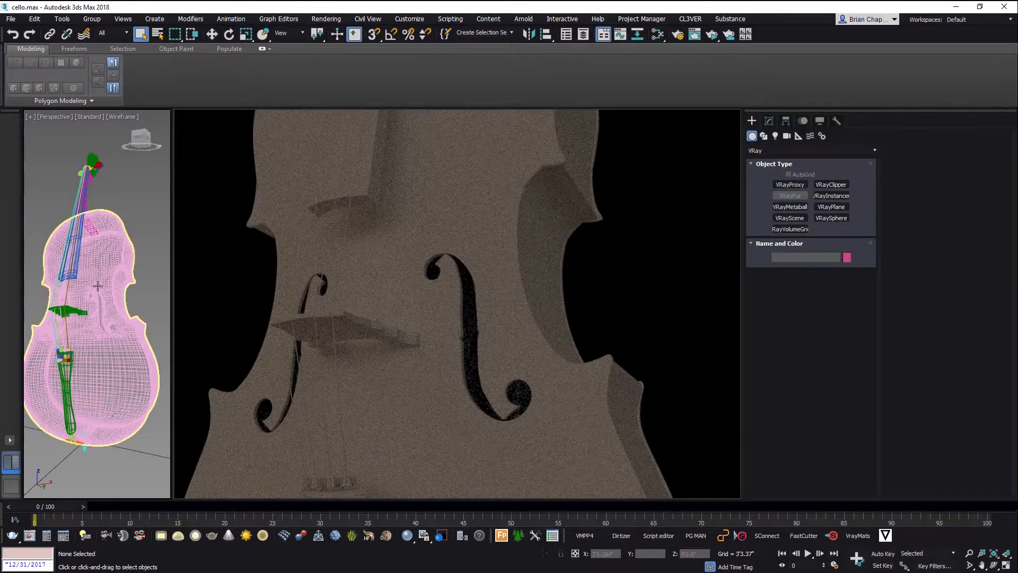
pyautogui.click(118, 281)
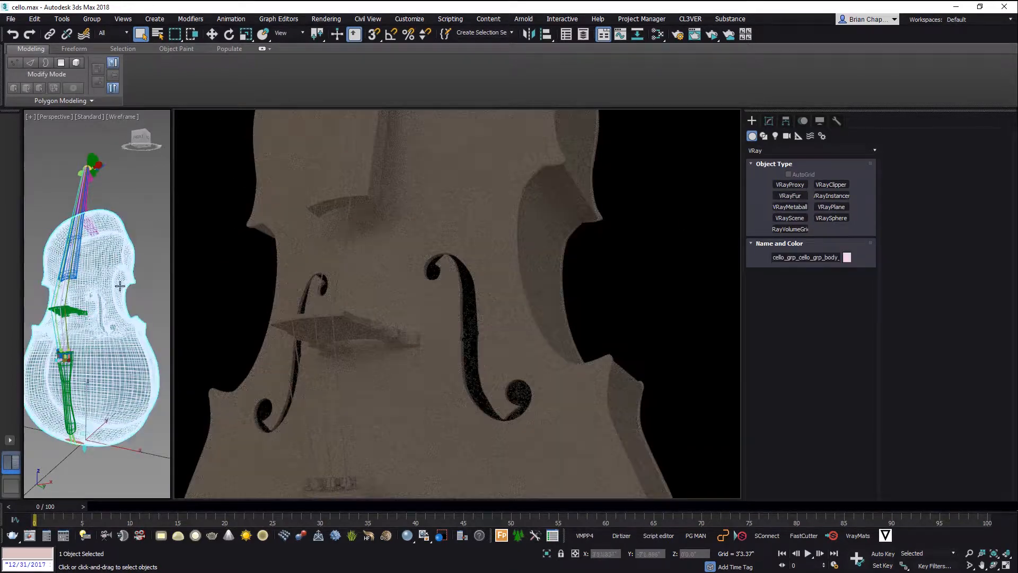
# Step: Open Send to Substance Painter, set the export path to E:\Substance and enable automatic sub-folder creation at the export location
pyautogui.click(741, 535)
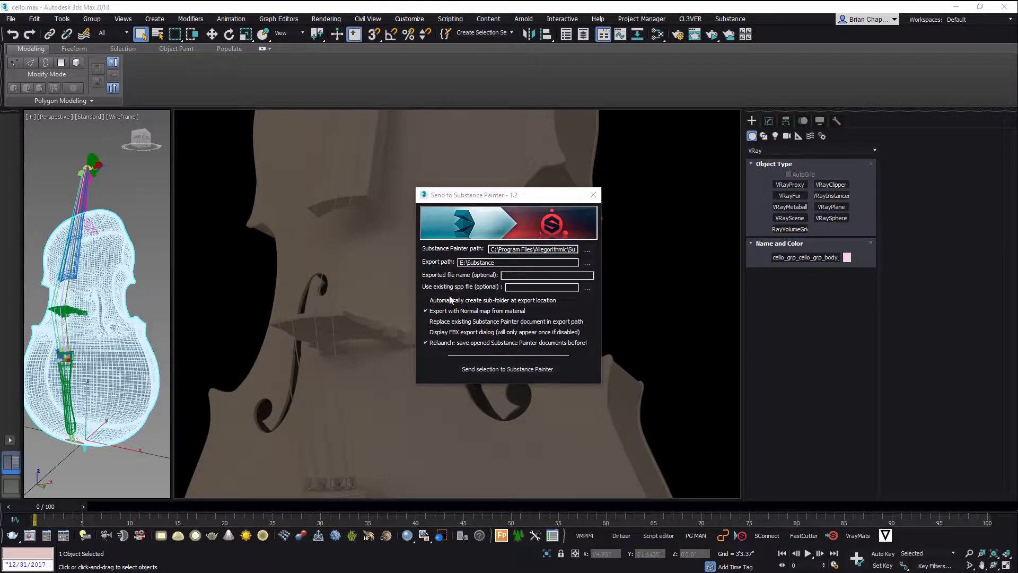
pyautogui.click(587, 250)
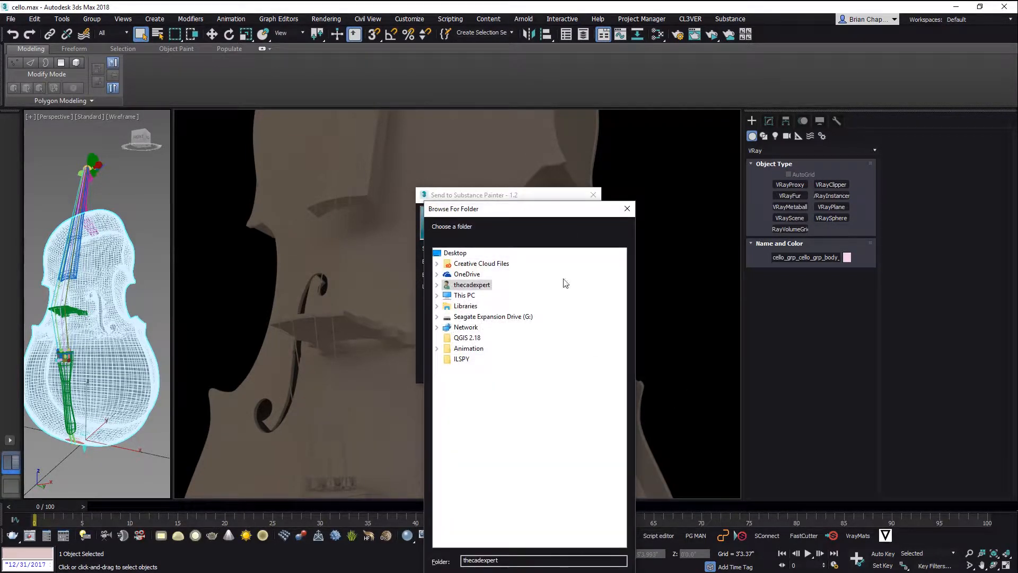
pyautogui.moveTo(555, 212); pyautogui.dragTo(530, 108)
pyautogui.doubleClick(480, 457)
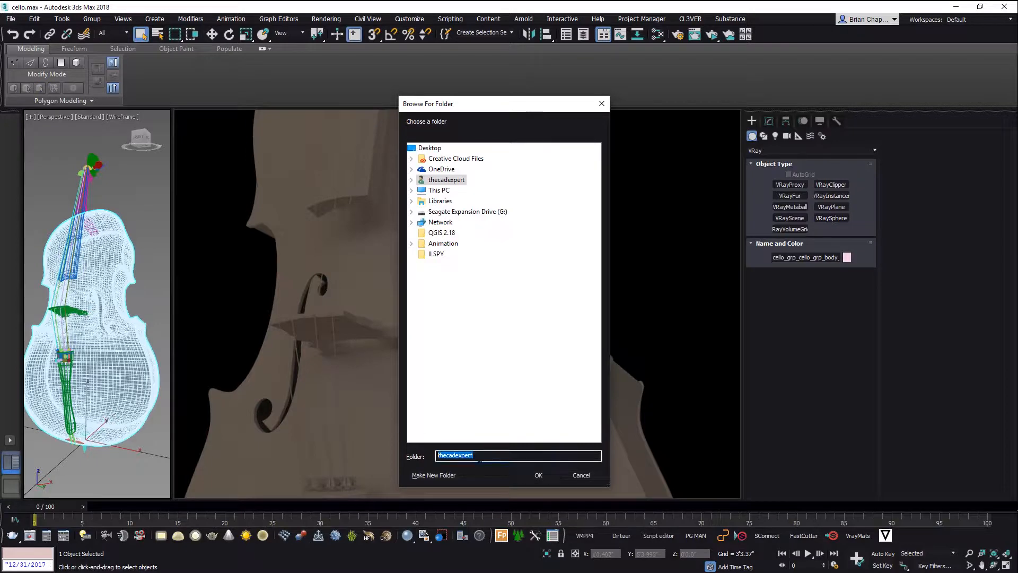
pyautogui.write('E:\\Substance')
pyautogui.click(538, 475)
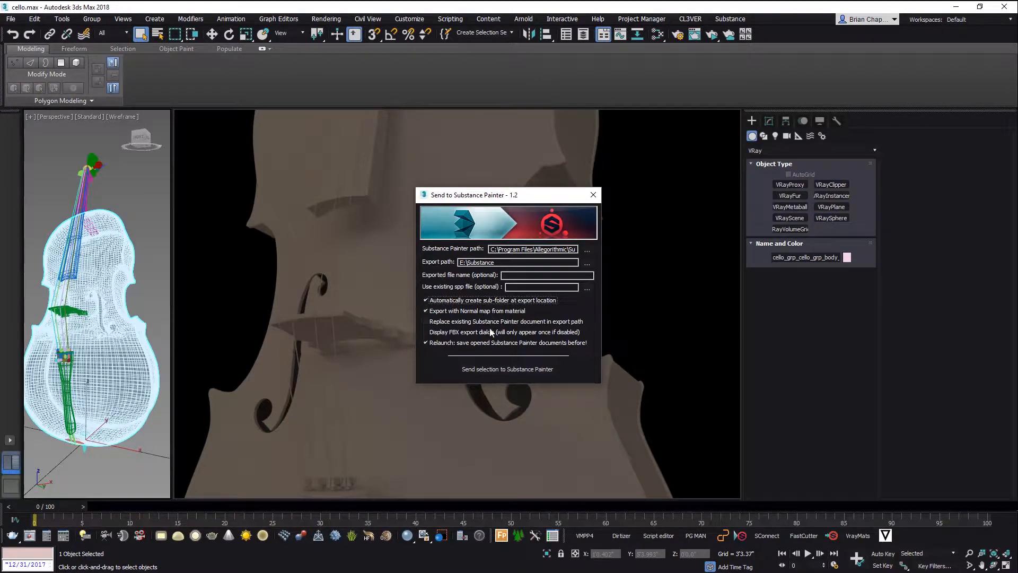
# Step: Send the selected cello body to Substance Painter, replacing the existing FBX file and keeping the Autodesk Media & Entertainment export preset
pyautogui.click(506, 372)
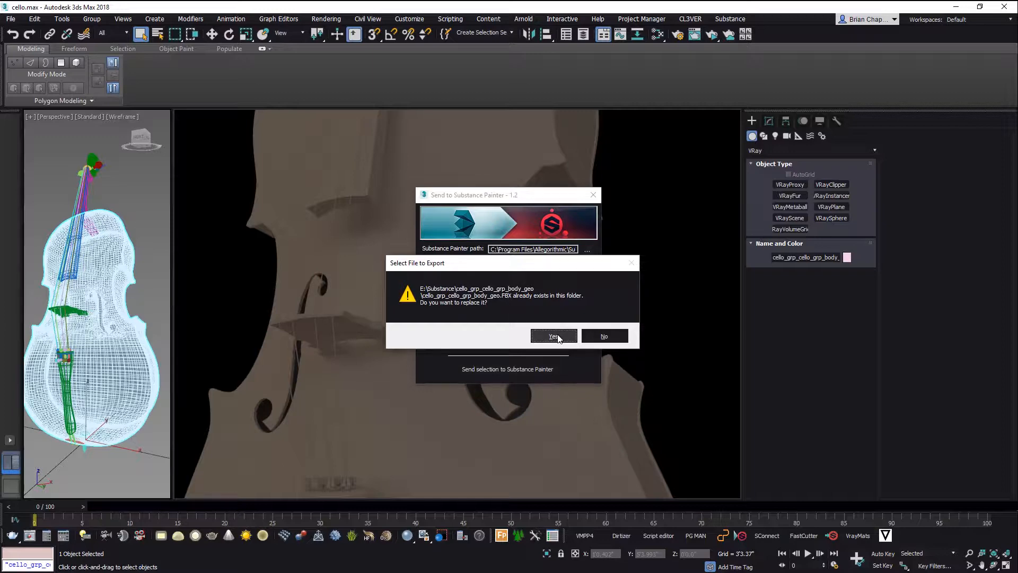
pyautogui.click(554, 337)
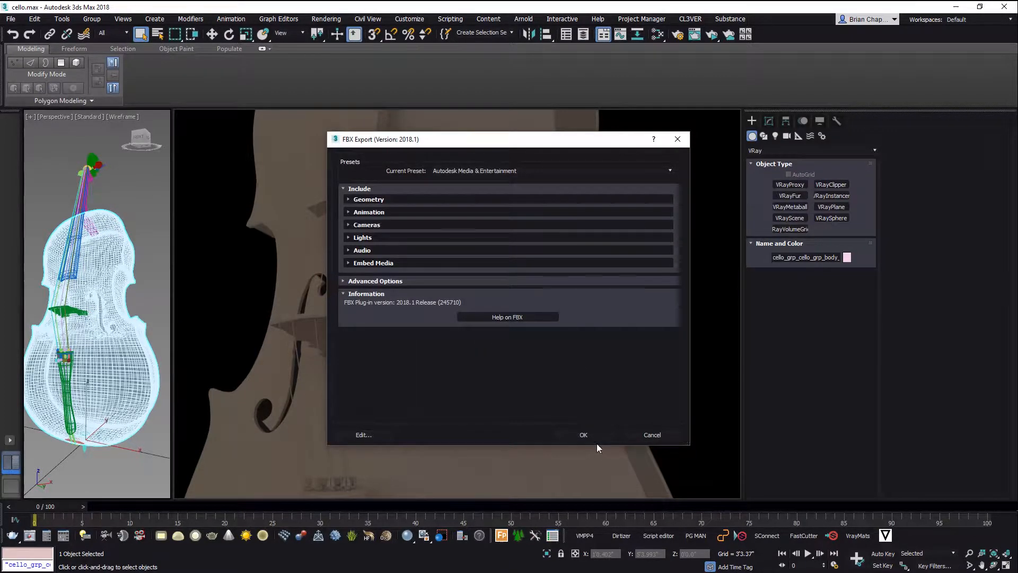
pyautogui.click(590, 437)
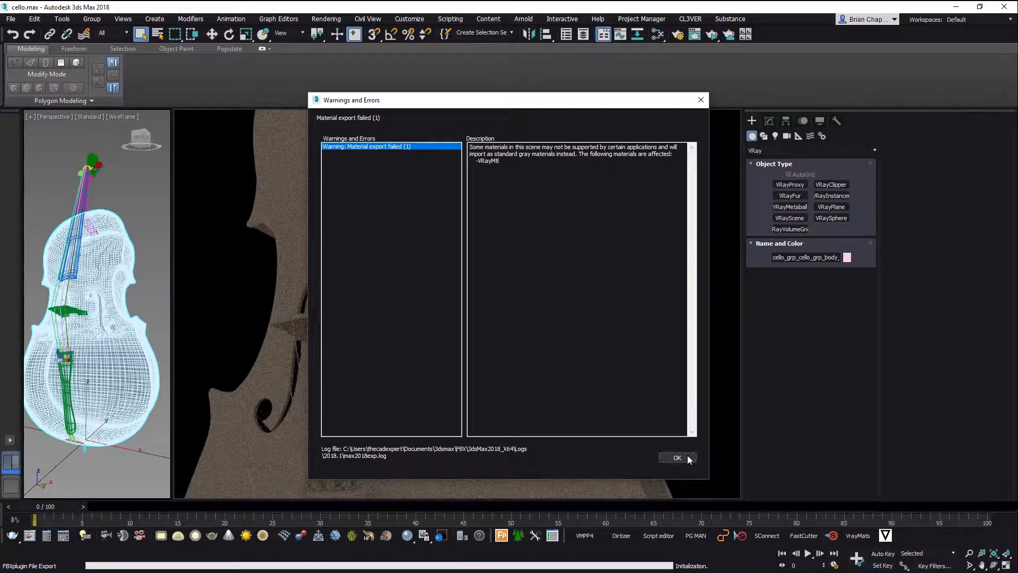
pyautogui.click(690, 459)
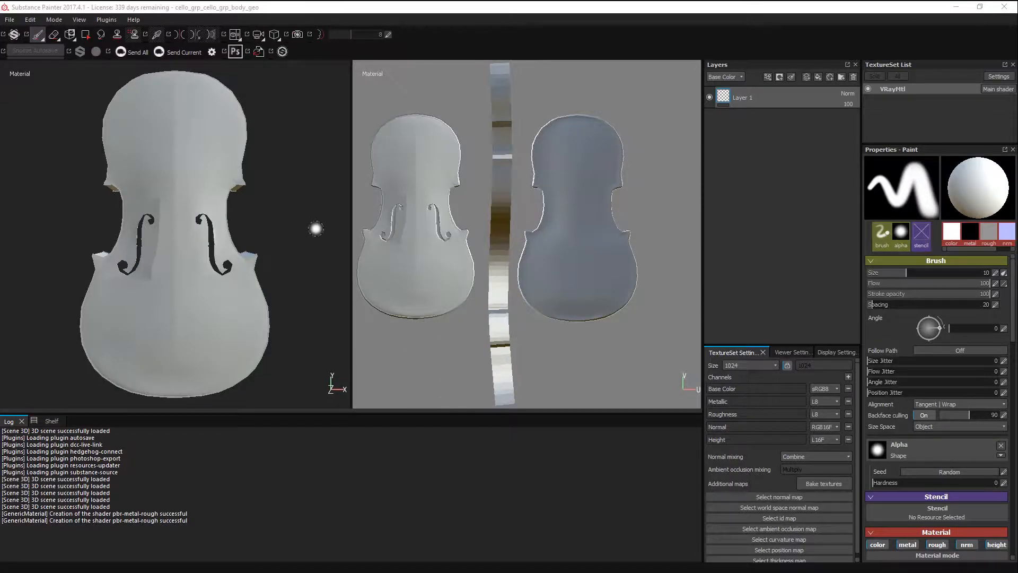
# Step: Add the Wood American Cherry material from the shelf as a fill layer beneath Layer 1 of the cello body
pyautogui.keyDown('alt'); pyautogui.moveTo(316, 229); pyautogui.dragTo(281, 233); pyautogui.keyUp('alt')
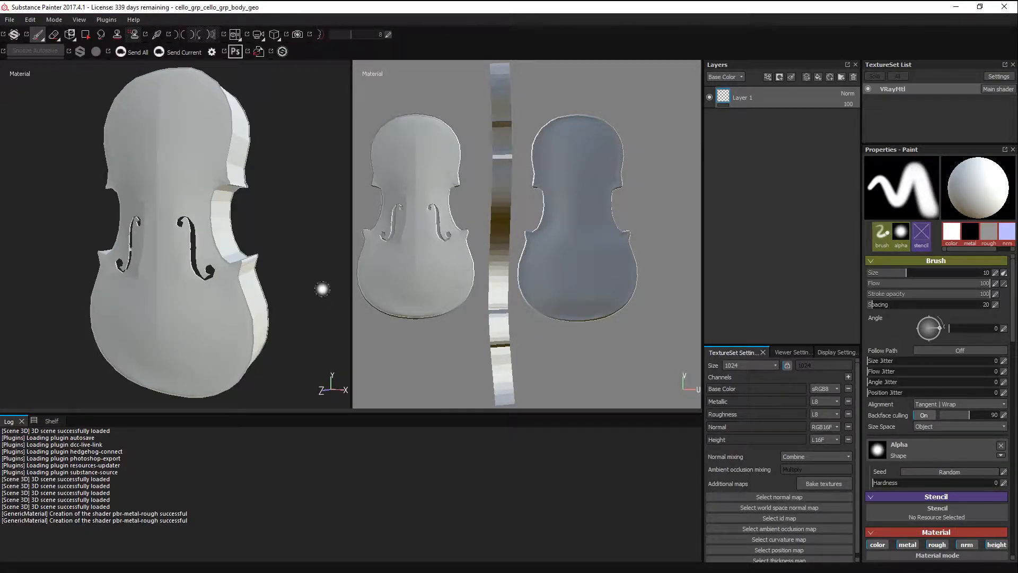
pyautogui.click(111, 20)
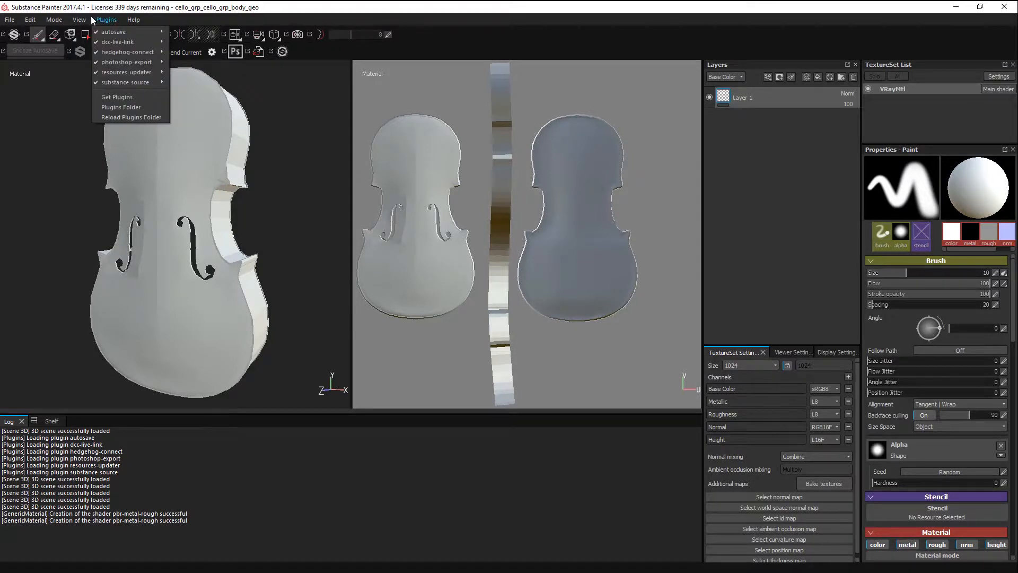
pyautogui.click(109, 67)
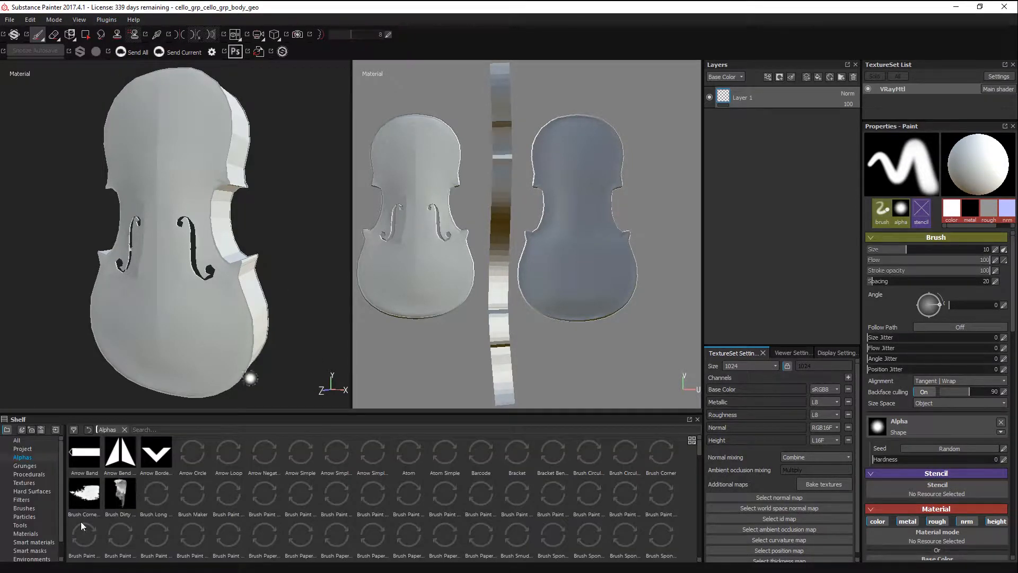
pyautogui.click(29, 533)
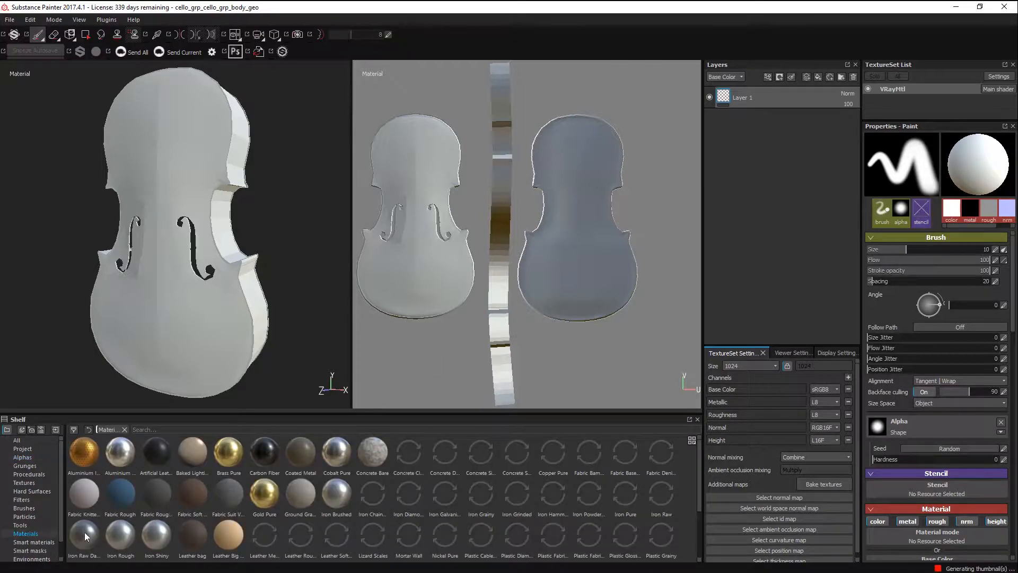
pyautogui.scroll(-2, 350, 499)
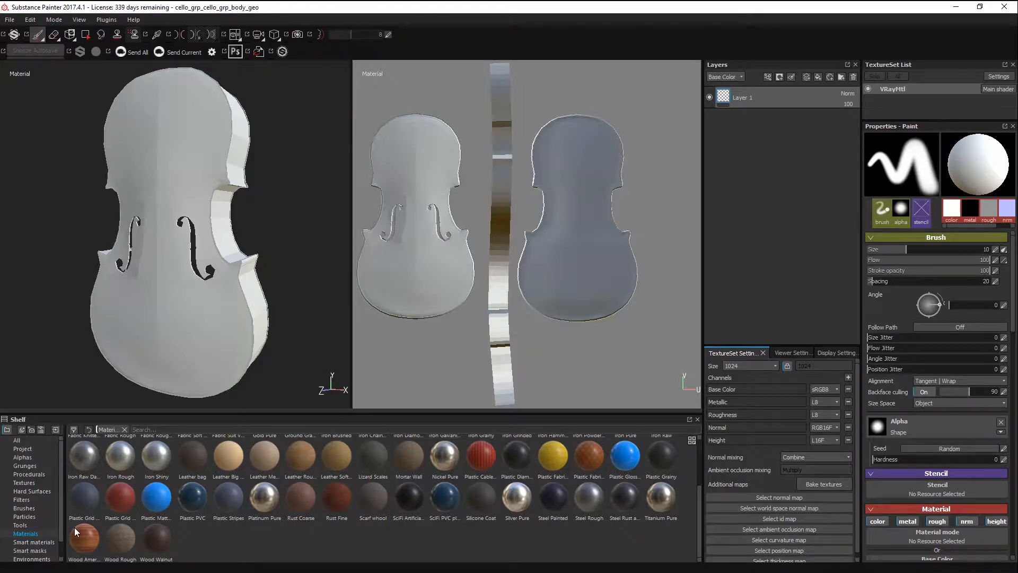
pyautogui.moveTo(77, 531); pyautogui.dragTo(791, 98)
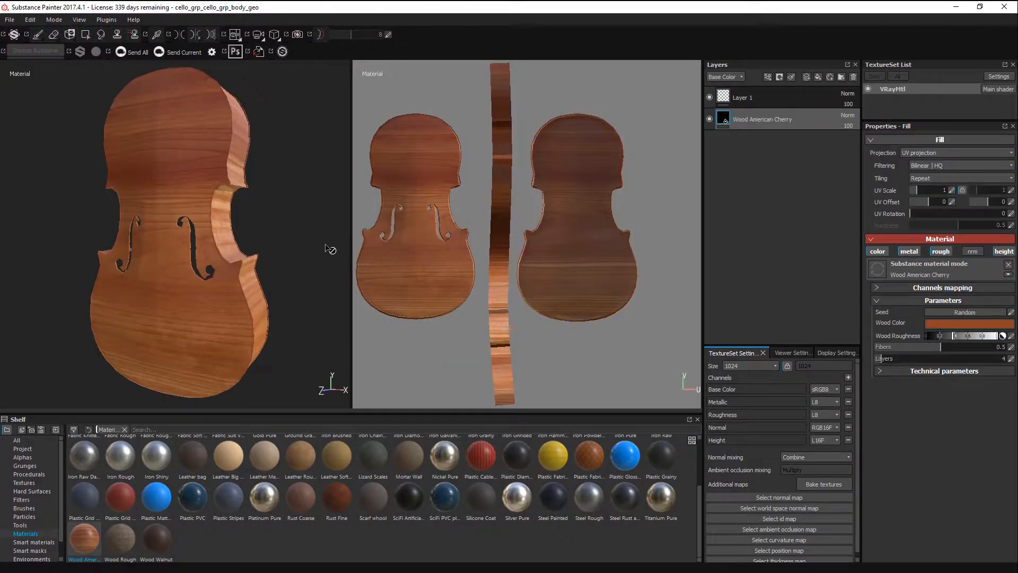
pyautogui.moveTo(332, 258)
pyautogui.keyDown('alt'); pyautogui.mouseDown()
pyautogui.moveTo(305, 260)
pyautogui.moveTo(282, 216)
pyautogui.mouseUp(); pyautogui.keyUp('alt')
pyautogui.moveTo(278, 212)
pyautogui.keyDown('alt'); pyautogui.mouseDown(button='right')
pyautogui.moveTo(252, 229)
pyautogui.moveTo(265, 220)
pyautogui.mouseUp(button='right'); pyautogui.keyUp('alt')
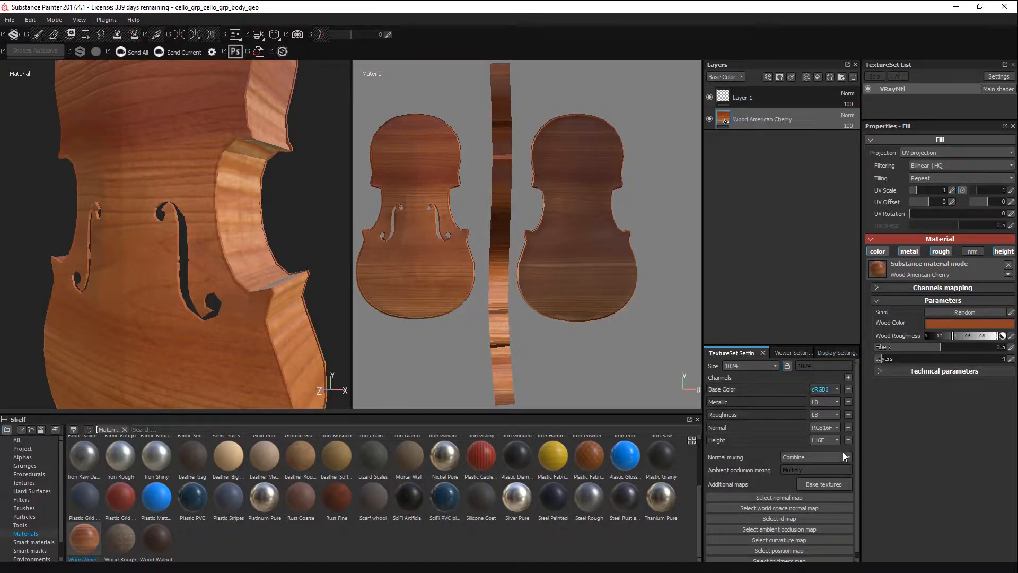
# Step: Bake only the Curvature map for the VRayMtl texture set
pyautogui.click(834, 484)
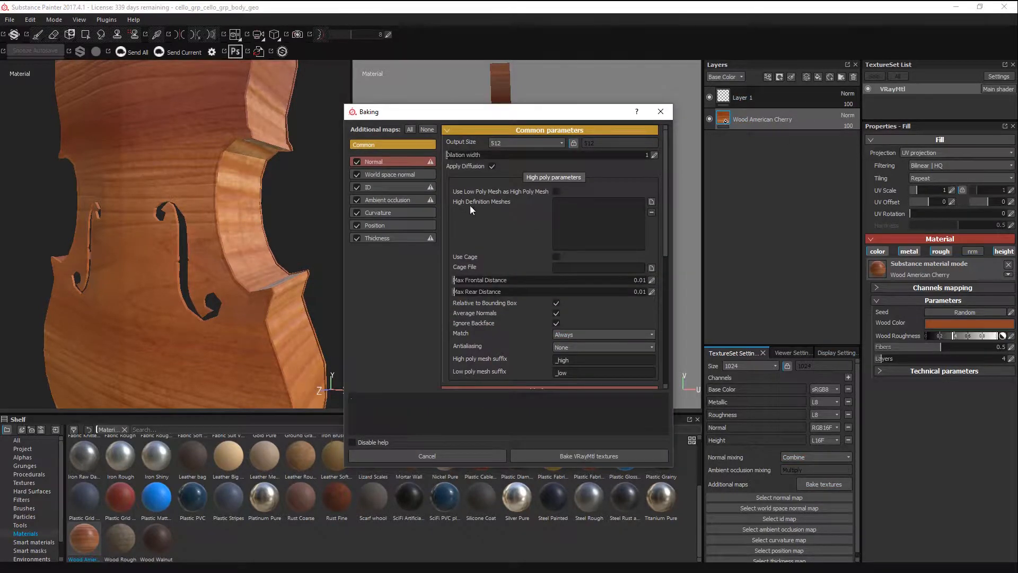
pyautogui.click(428, 129)
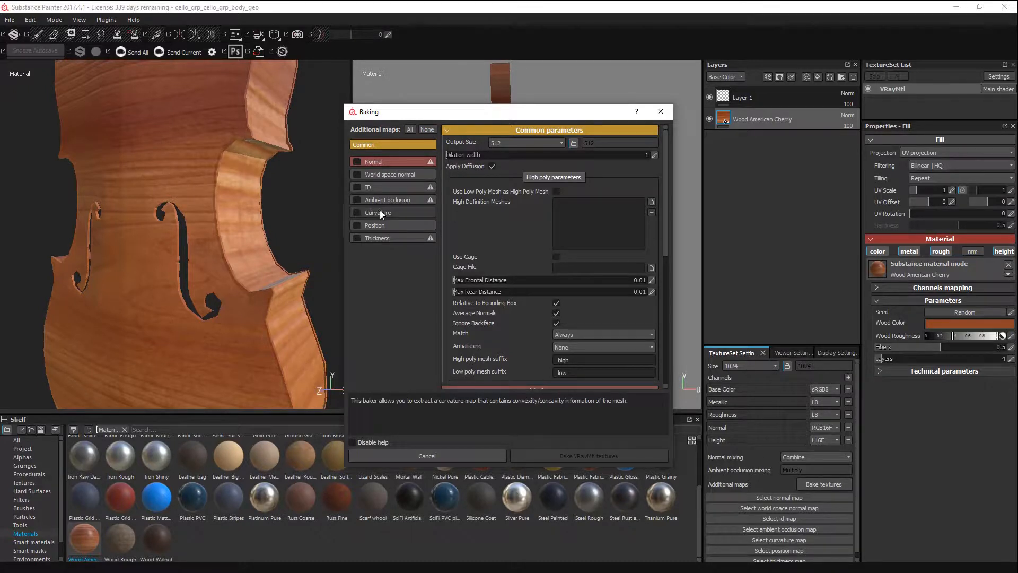
pyautogui.click(382, 211)
pyautogui.click(359, 213)
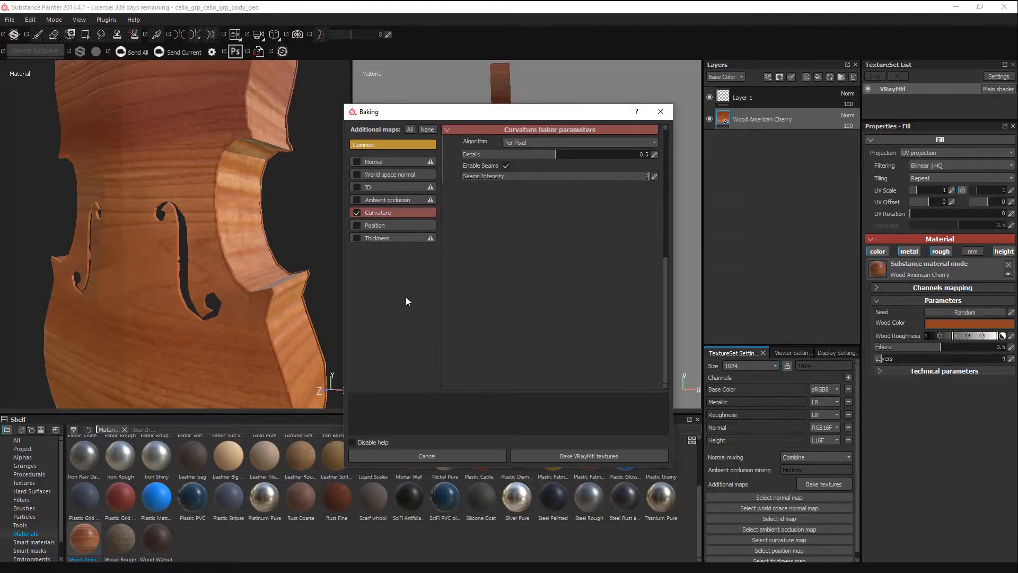
pyautogui.click(609, 455)
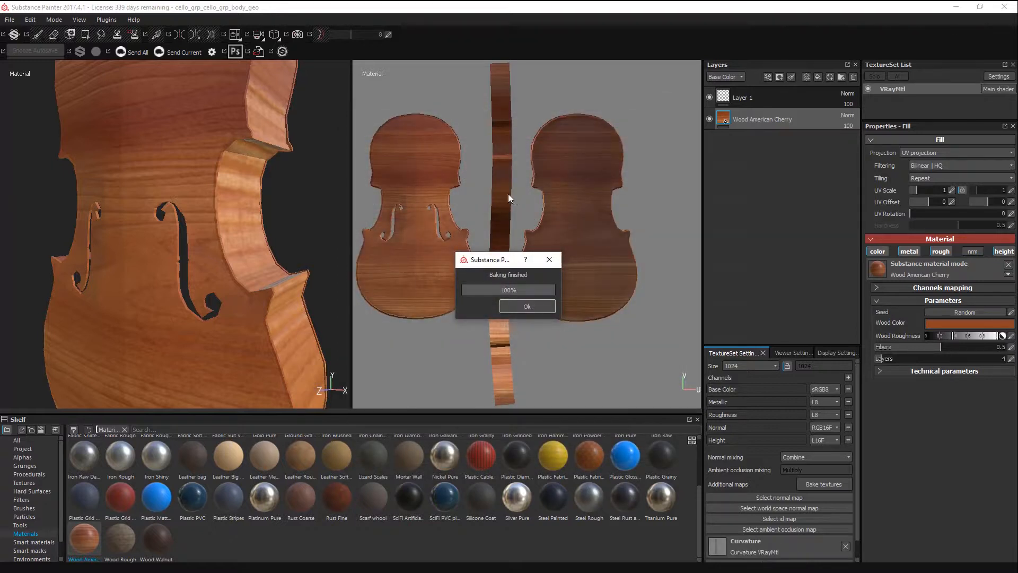
pyautogui.click(527, 306)
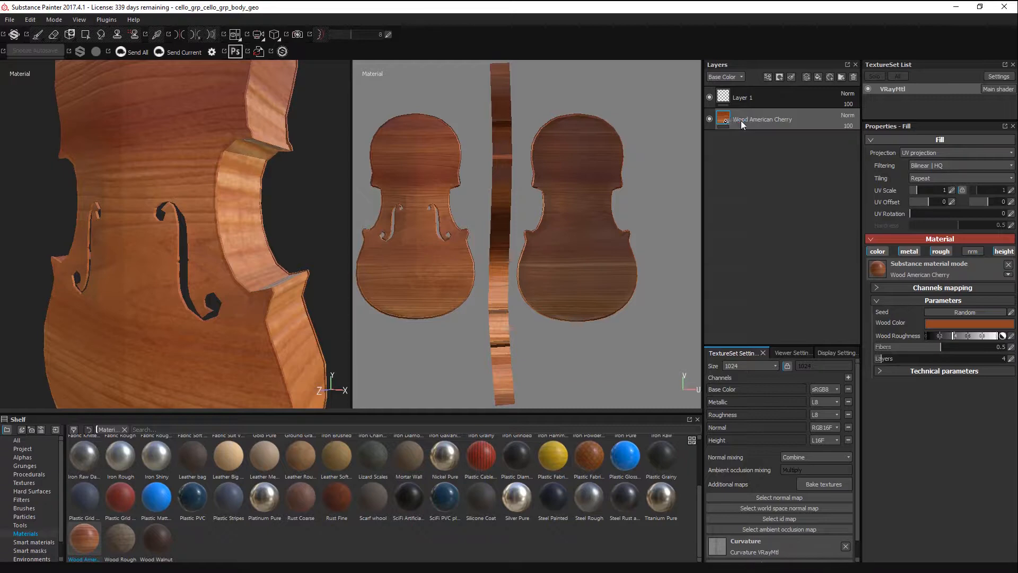
# Step: Add a black mask to the Wood American Cherry layer and put an empty generator on that mask
pyautogui.rightClick(759, 115)
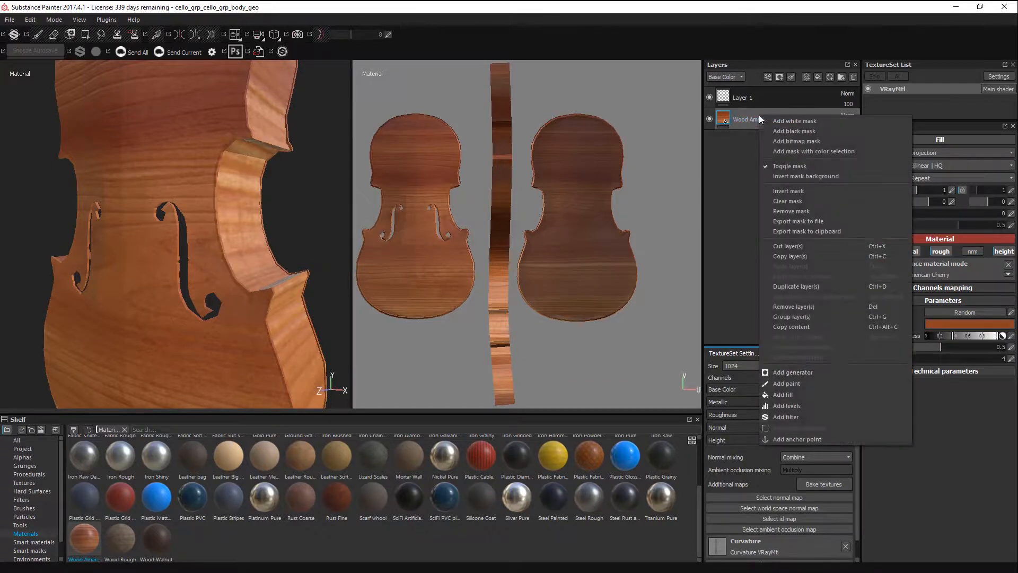
pyautogui.click(795, 135)
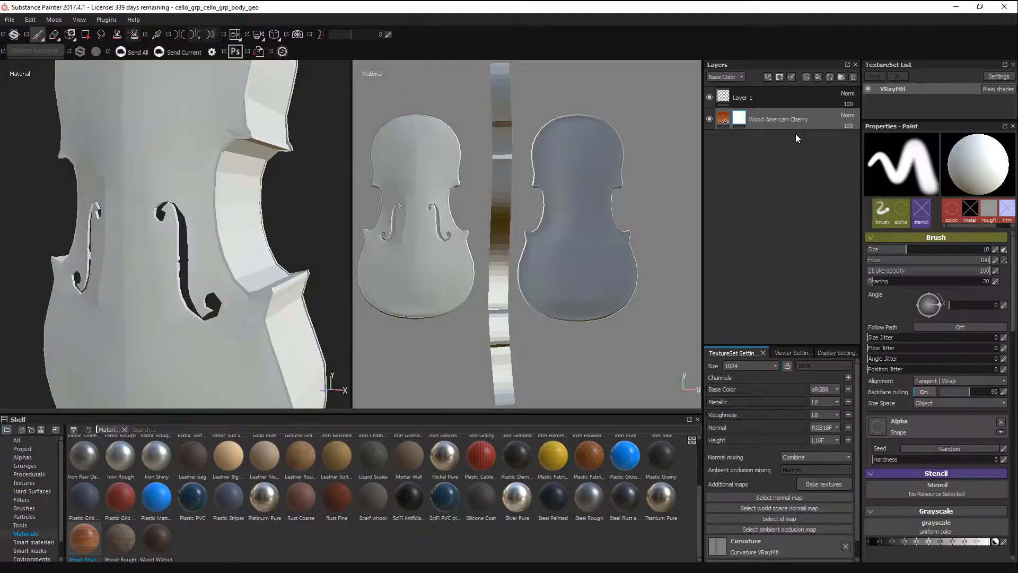
pyautogui.rightClick(743, 115)
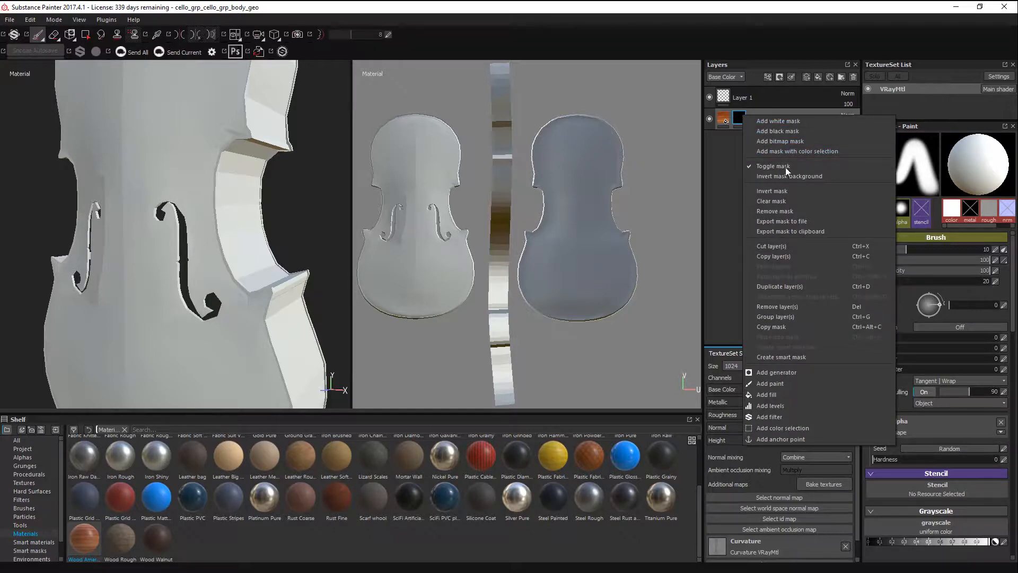
pyautogui.click(795, 372)
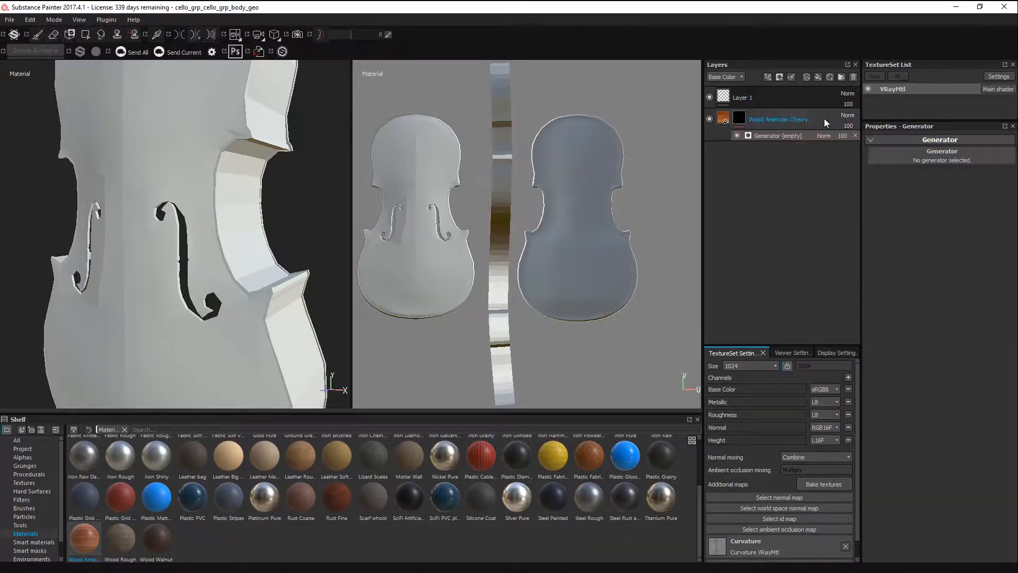
# Step: Assign the MG Metal Edge Wear generator to the Wood American Cherry layer's mask
pyautogui.click(741, 121)
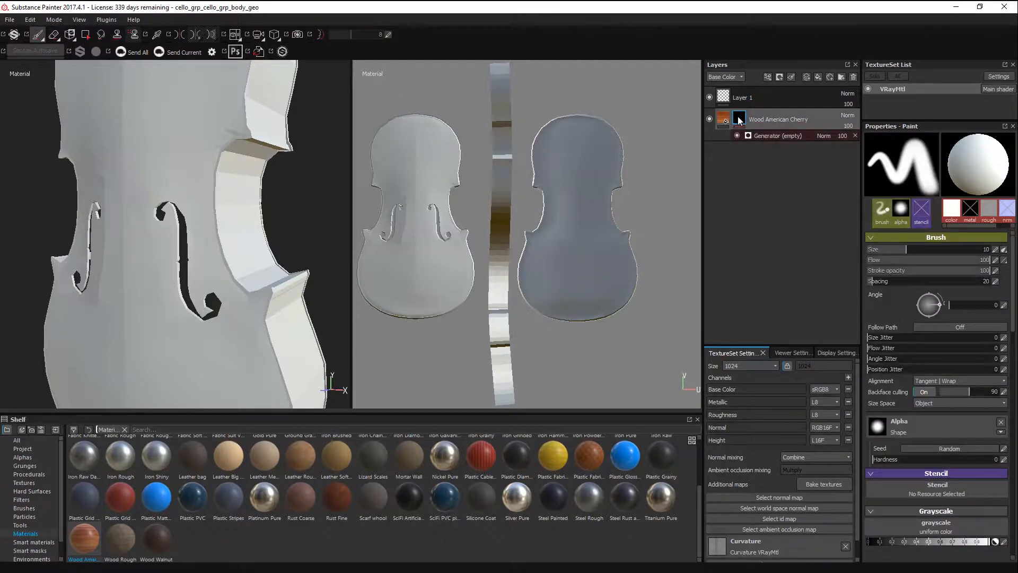
pyautogui.click(785, 135)
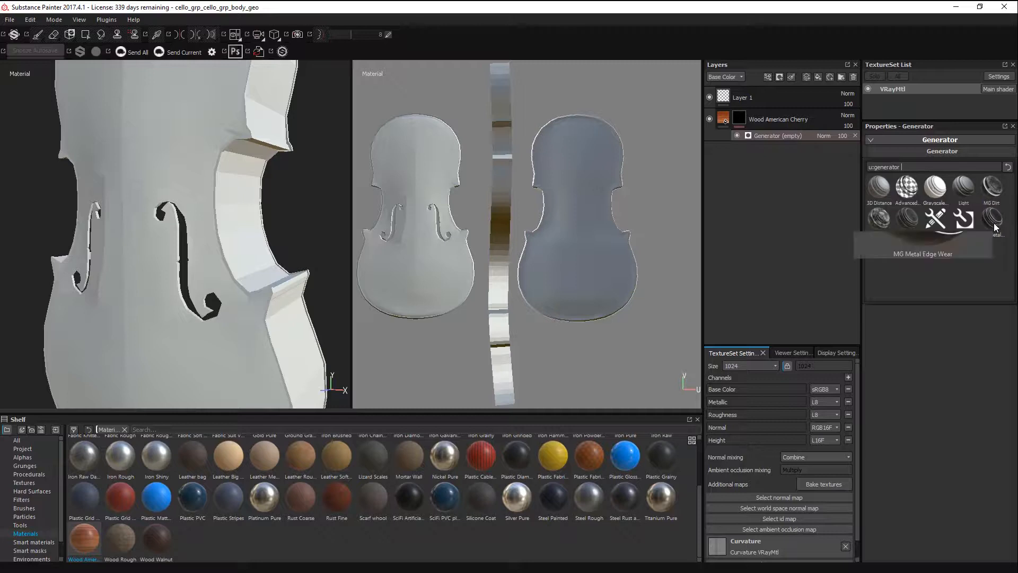
pyautogui.moveTo(870, 224)
pyautogui.moveTo(899, 218)
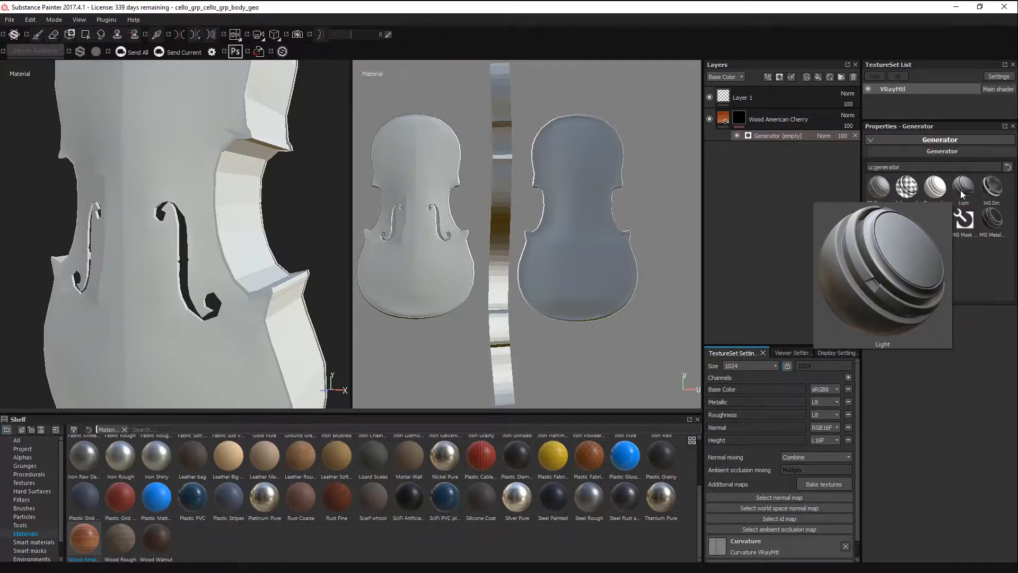
pyautogui.moveTo(993, 193)
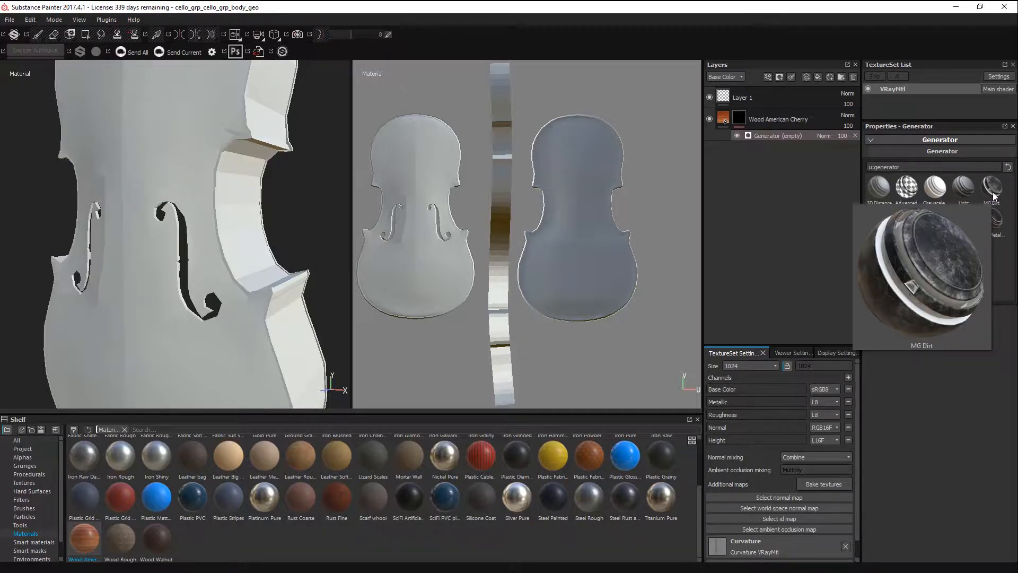
pyautogui.click(994, 216)
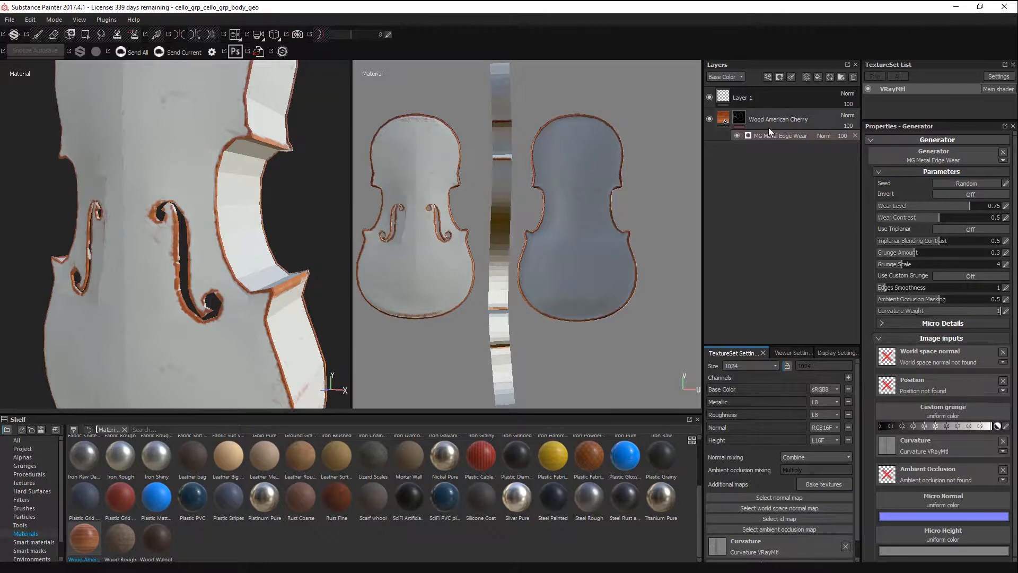
# Step: Darken the masked layer's Wood Color to a deep brown of R 0.257, G 0.092, B 0.014
pyautogui.click(730, 120)
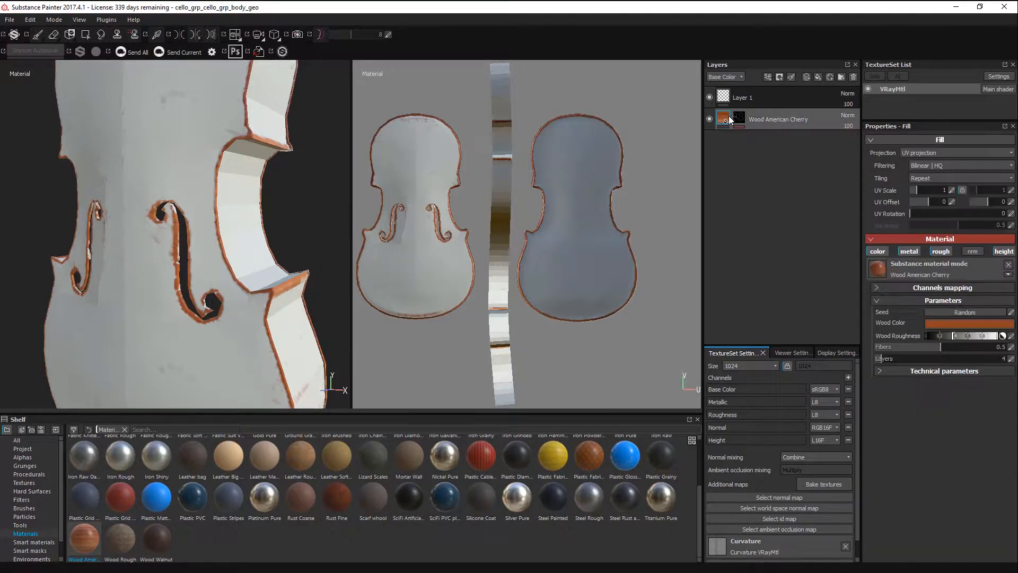
pyautogui.click(878, 269)
pyautogui.click(837, 246)
pyautogui.click(952, 323)
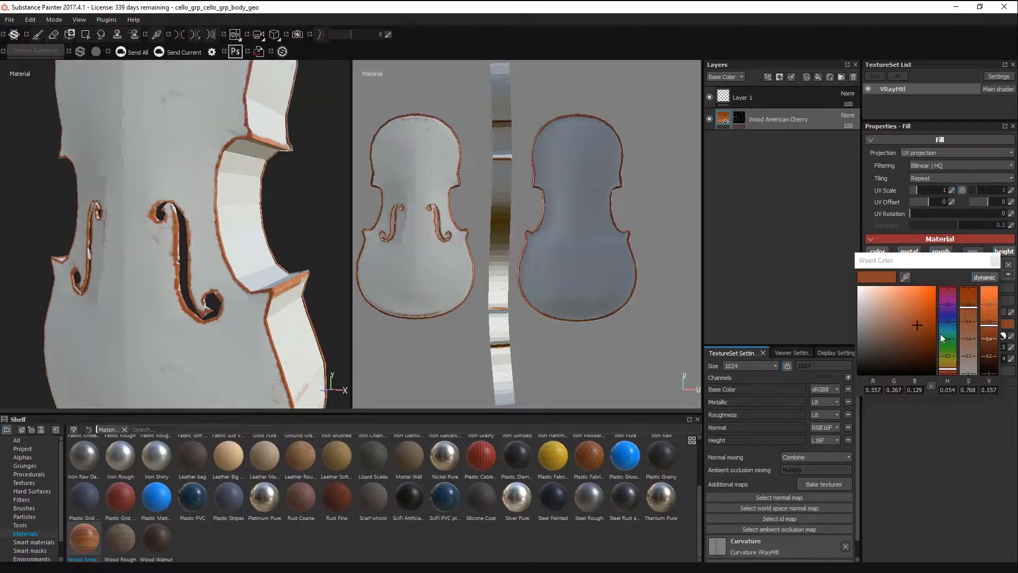
pyautogui.moveTo(912, 320); pyautogui.dragTo(931, 352)
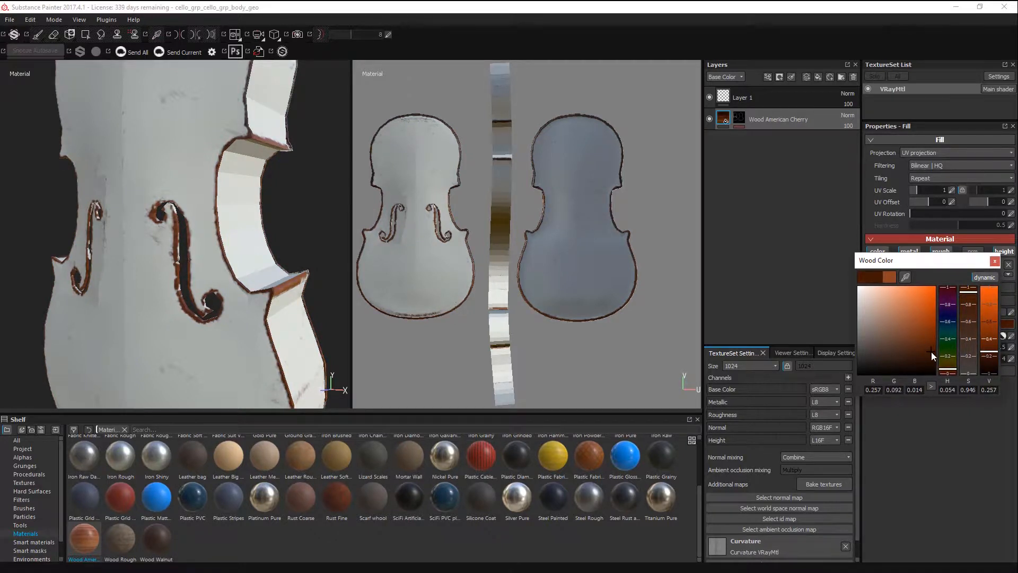
pyautogui.click(995, 260)
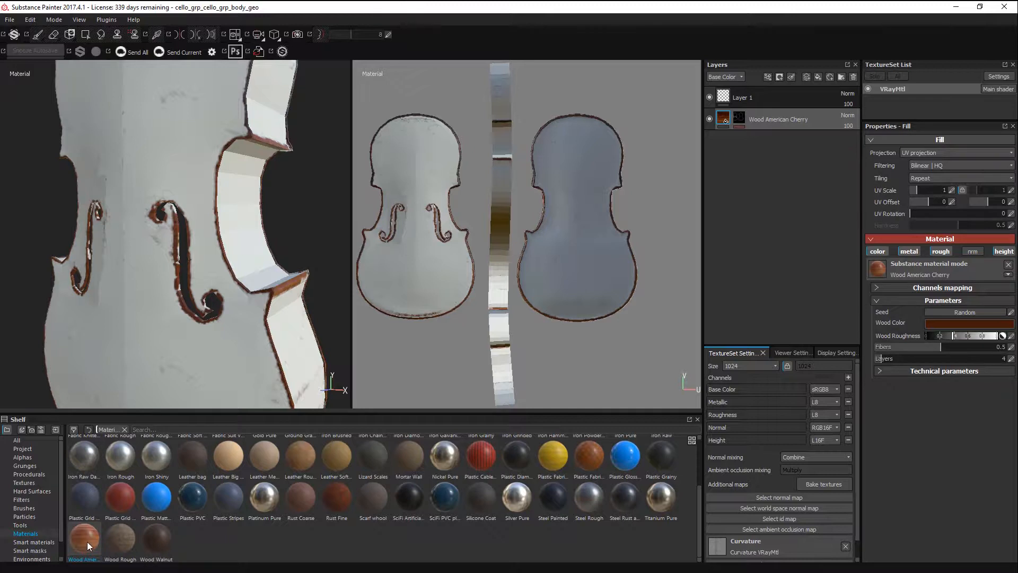
# Step: Add a second, unmasked Wood American Cherry fill layer beneath the dark edge-wear layer
pyautogui.moveTo(88, 546); pyautogui.dragTo(763, 155)
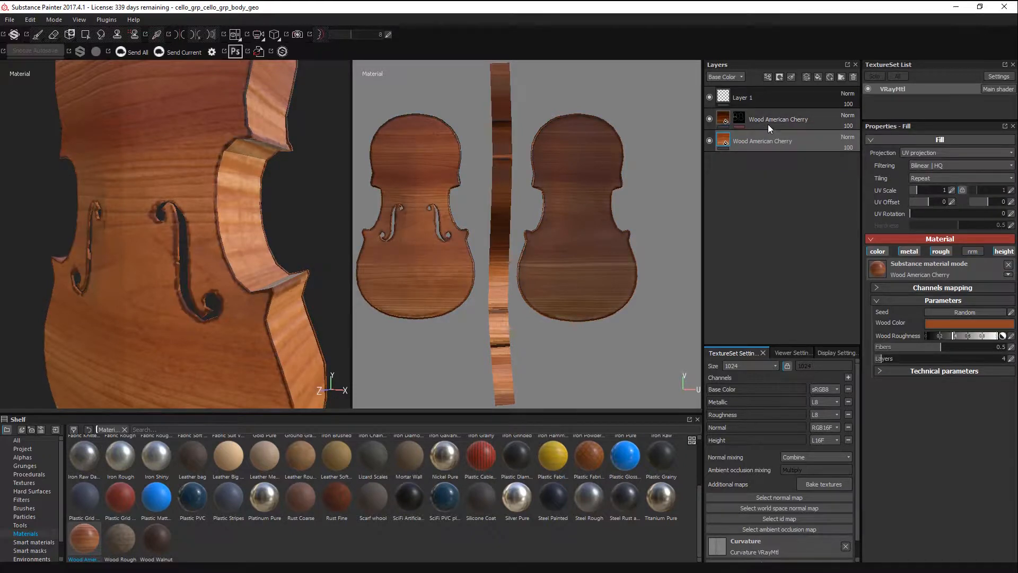
pyautogui.moveTo(180, 223)
pyautogui.keyDown('alt'); pyautogui.mouseDown(button='right')
pyautogui.moveTo(175, 238)
pyautogui.moveTo(185, 242)
pyautogui.mouseUp(button='right'); pyautogui.keyUp('alt')
pyautogui.keyDown('alt'); pyautogui.moveTo(184, 242); pyautogui.dragTo(186, 242); pyautogui.keyUp('alt')
pyautogui.keyDown('alt'); pyautogui.moveTo(186, 242); pyautogui.dragTo(201, 239, button='right'); pyautogui.keyUp('alt')
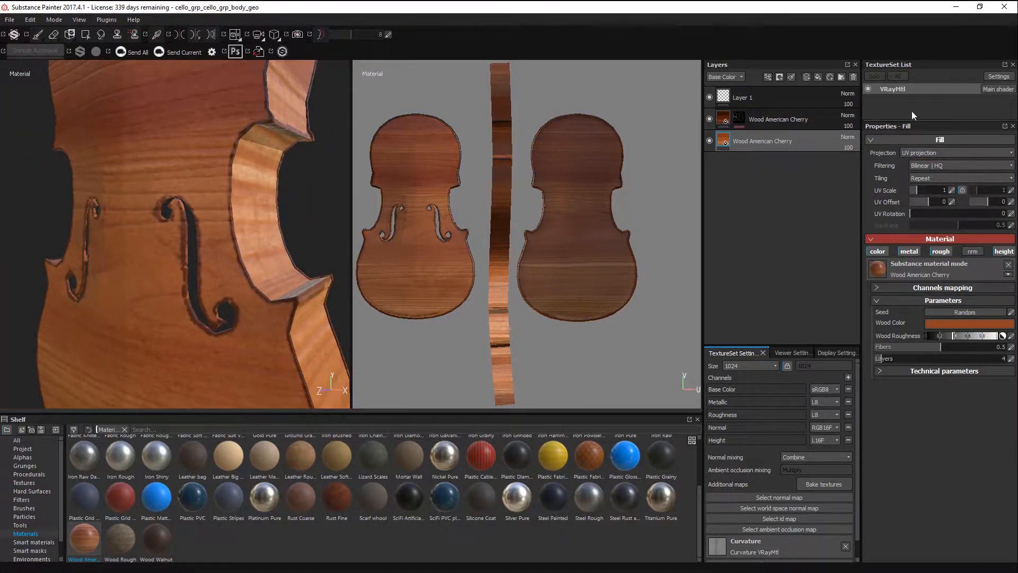
# Step: Set the MG Metal Edge Wear generator to Grunge Scale 1, Grunge Amount 0.67, Wear Contrast 0.27 and Wear Level 0.68
pyautogui.click(768, 120)
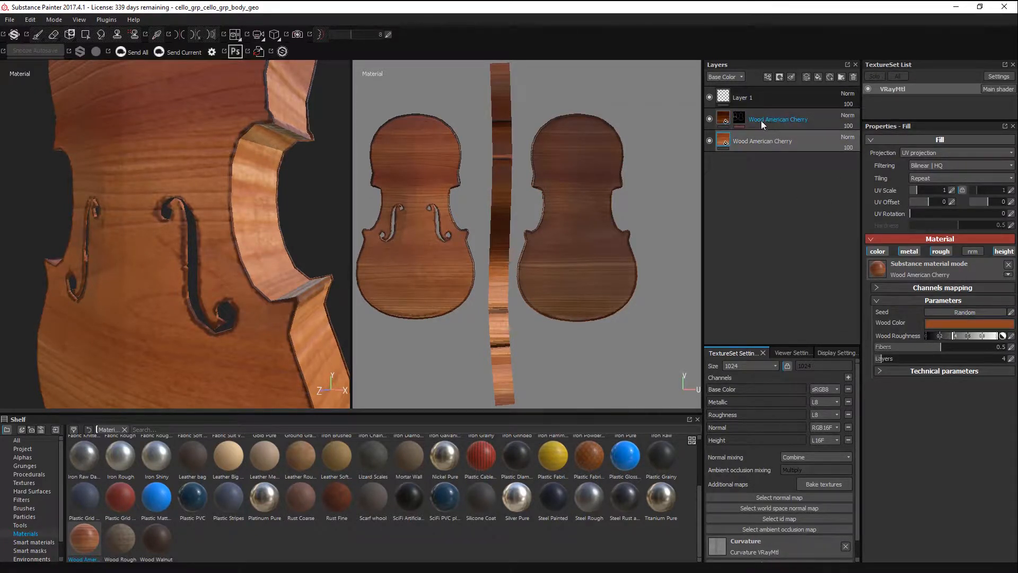
pyautogui.click(741, 120)
pyautogui.click(769, 135)
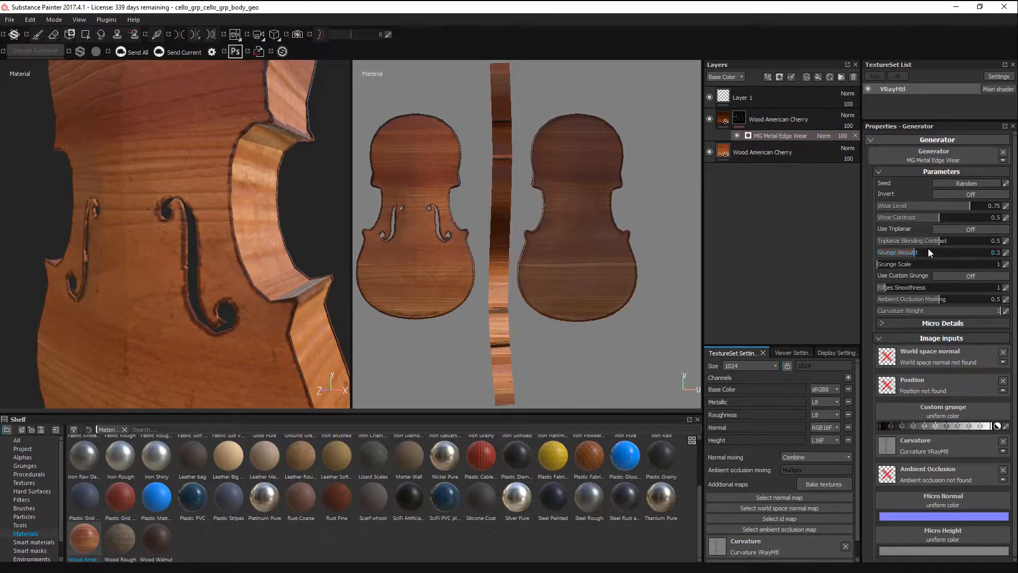
pyautogui.moveTo(916, 253); pyautogui.dragTo(944, 224)
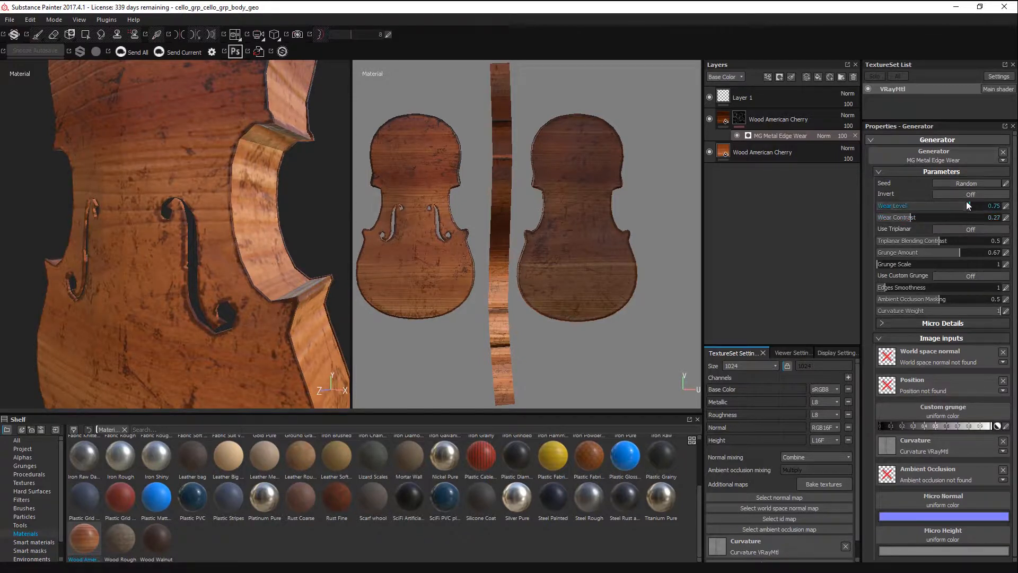
pyautogui.moveTo(967, 206)
pyautogui.mouseDown()
pyautogui.moveTo(921, 216)
pyautogui.moveTo(986, 218)
pyautogui.moveTo(959, 220)
pyautogui.mouseUp()
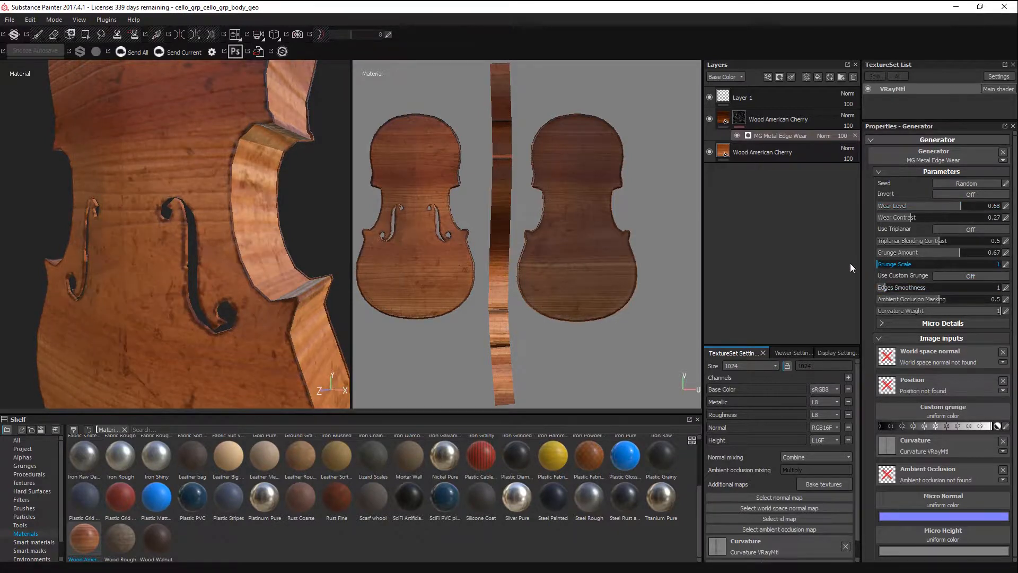
# Step: Set the MG Metal Edge Wear generator's Edges Smoothness to 9.2 and Ambient Occlusion Masking to 0.53
pyautogui.moveTo(887, 288); pyautogui.dragTo(943, 303)
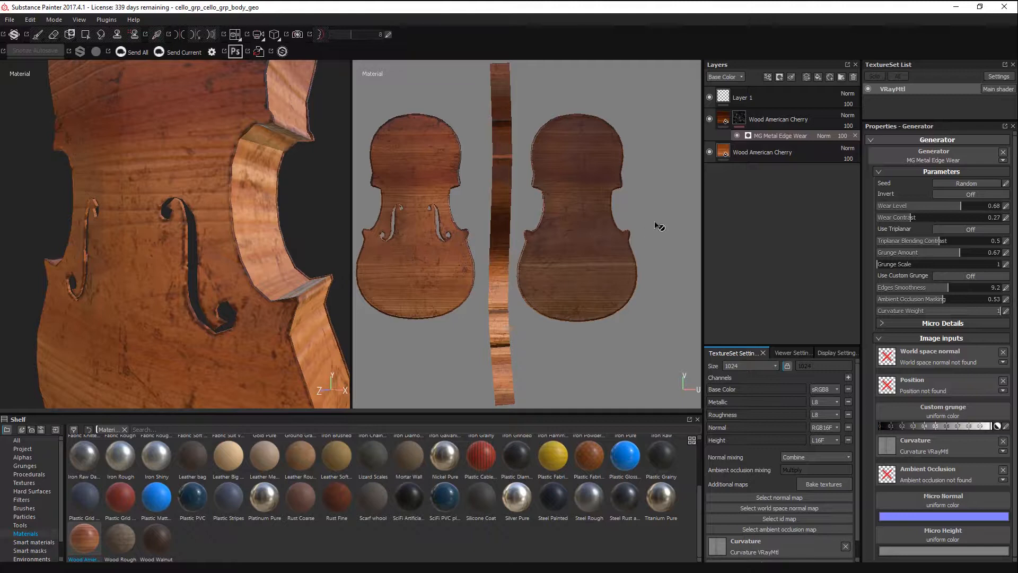
# Step: Set the output path in the Hedgehog plugin settings to the Substance folder on the Data (E:) drive
pyautogui.click(211, 54)
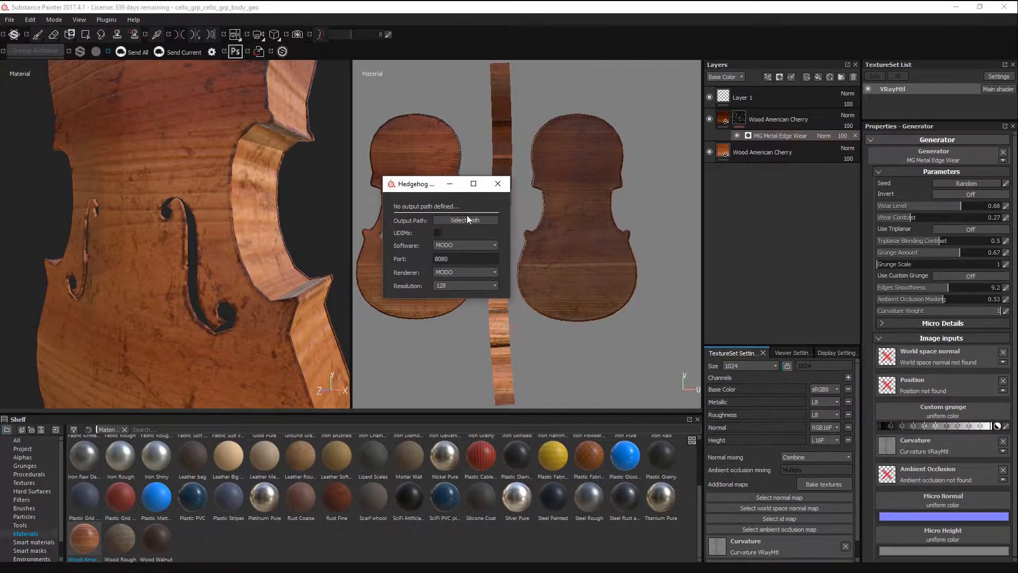
pyautogui.click(465, 221)
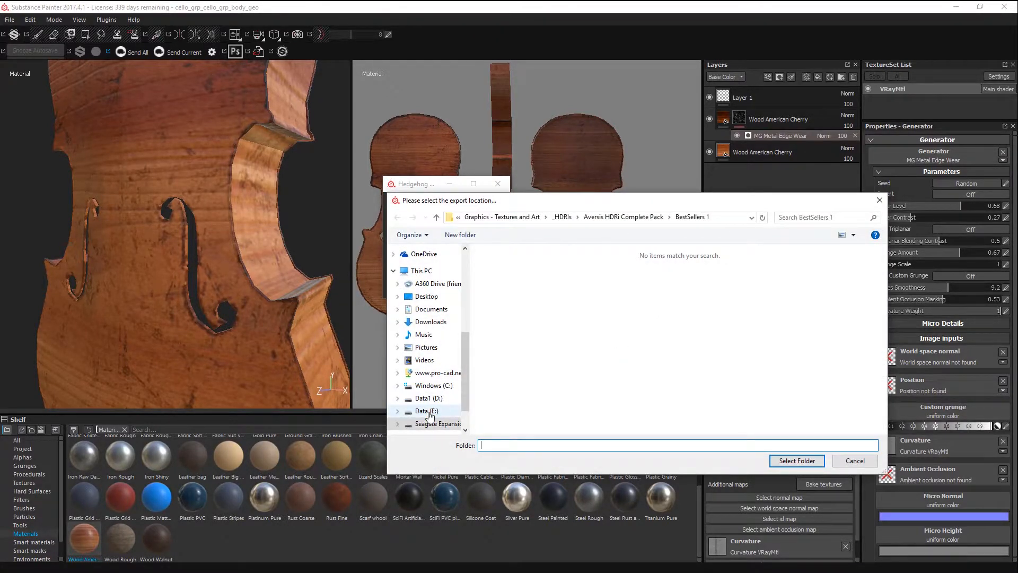
pyautogui.scroll(-3, 432, 411)
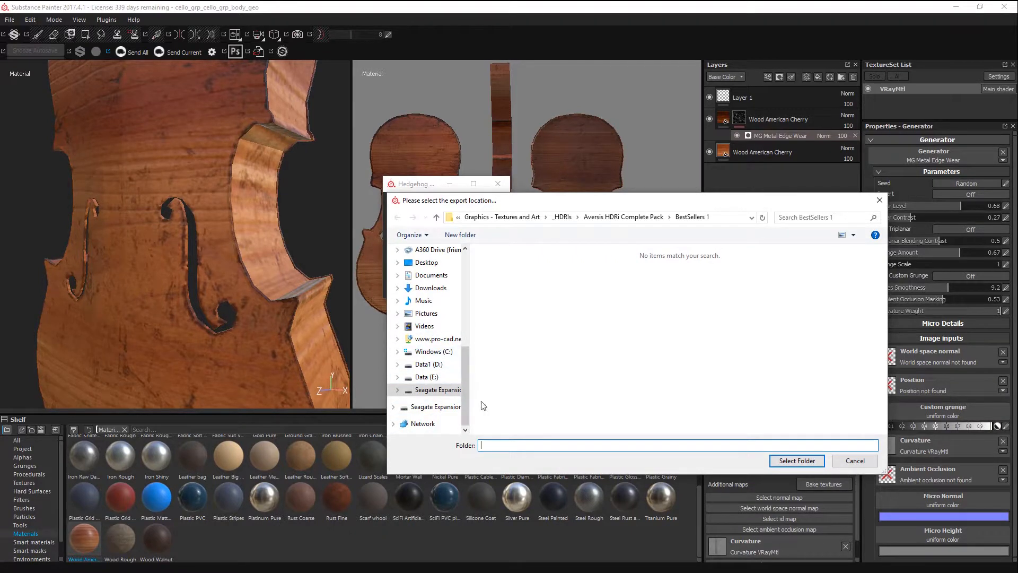
pyautogui.click(427, 377)
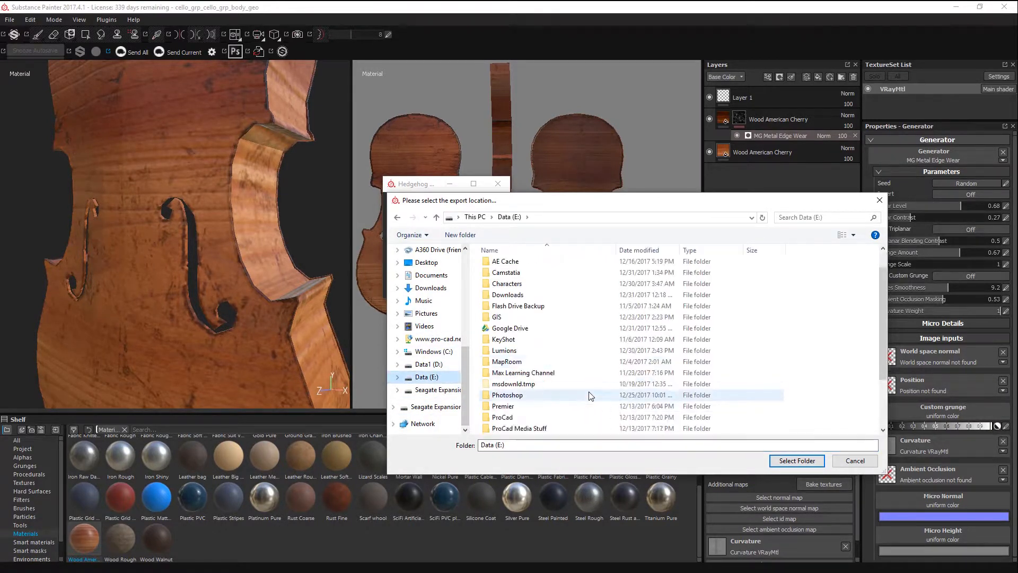
pyautogui.doubleClick(505, 384)
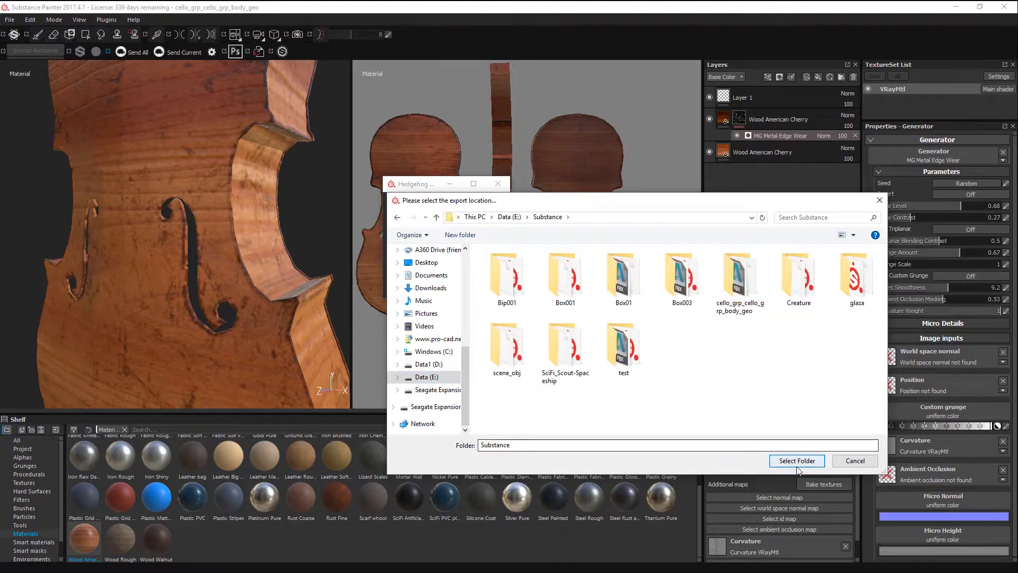
pyautogui.click(797, 460)
# Step: Configure the Hedgehog export for 3DS Max software, VRAY renderer and 4096 resolution, and close its settings
pyautogui.click(468, 245)
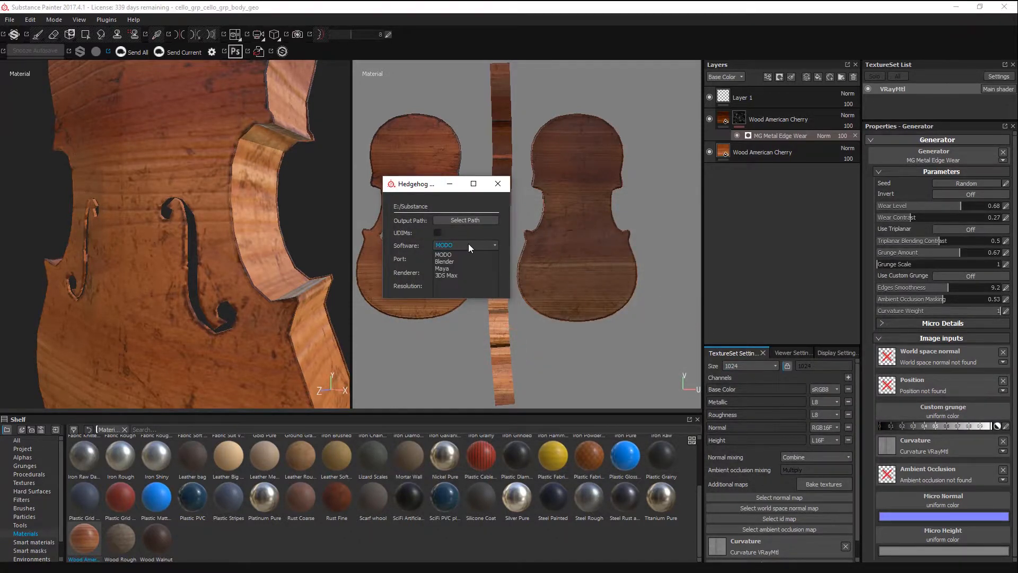
pyautogui.click(455, 275)
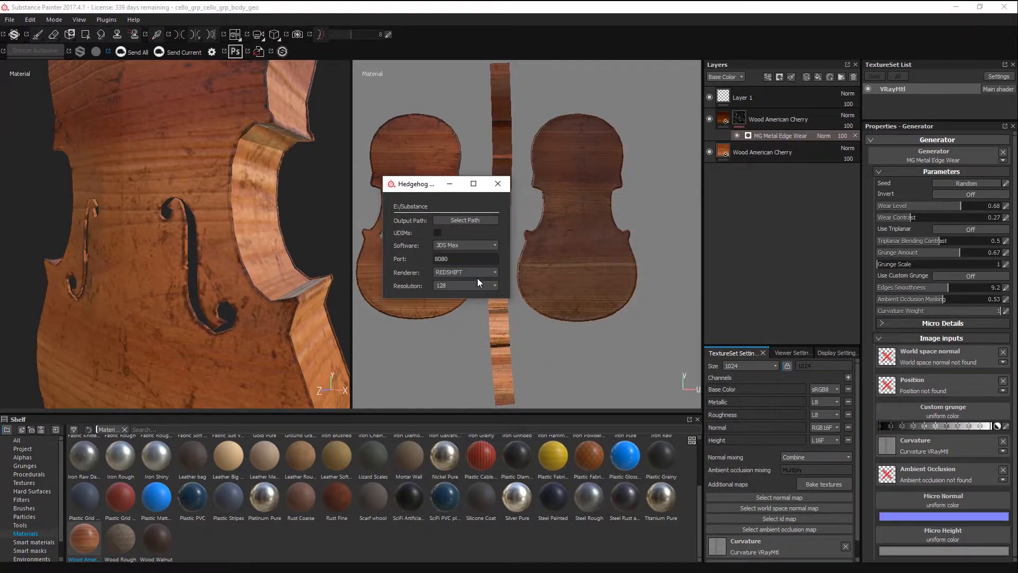
pyautogui.click(472, 273)
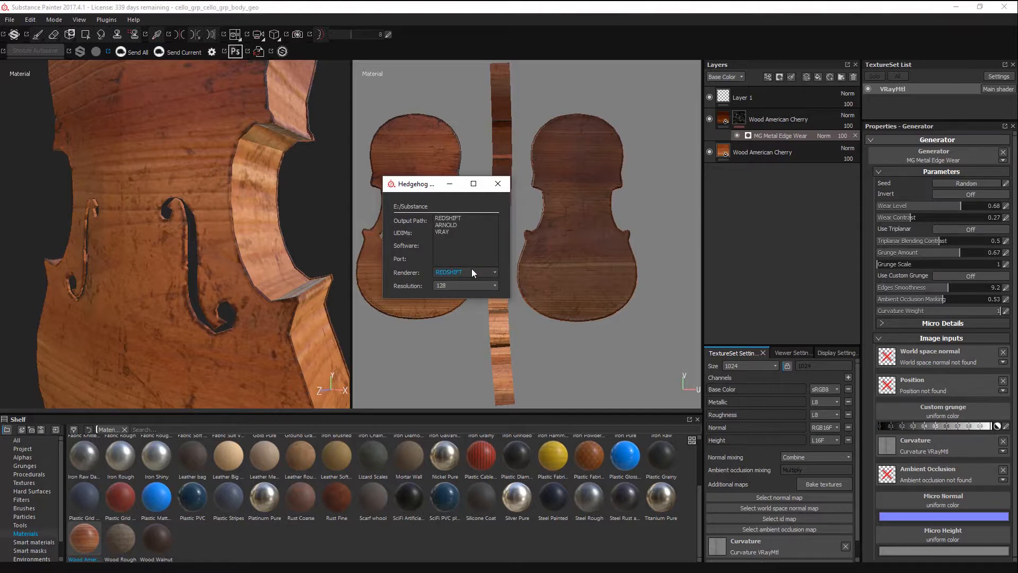
pyautogui.click(450, 232)
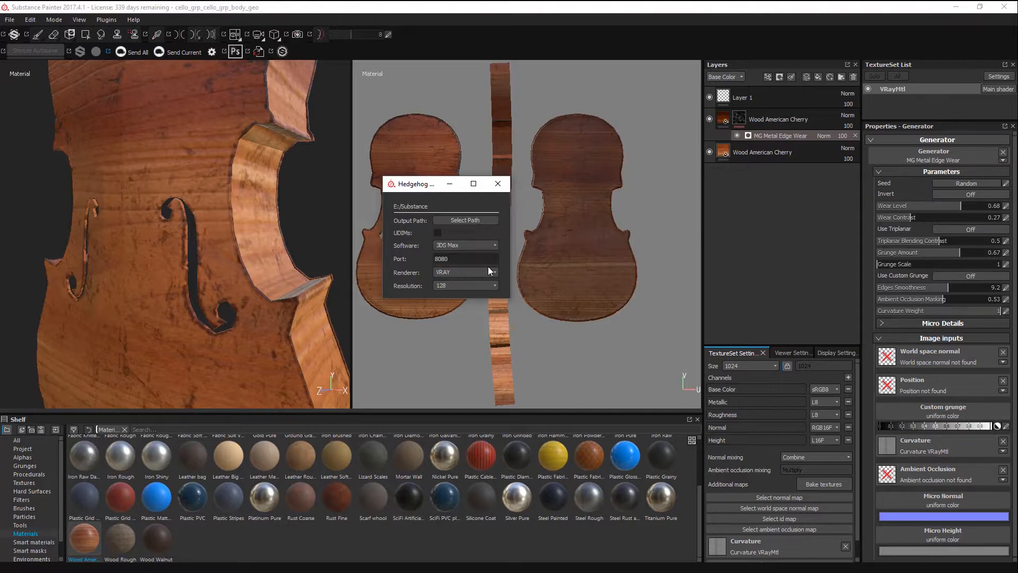
pyautogui.click(459, 287)
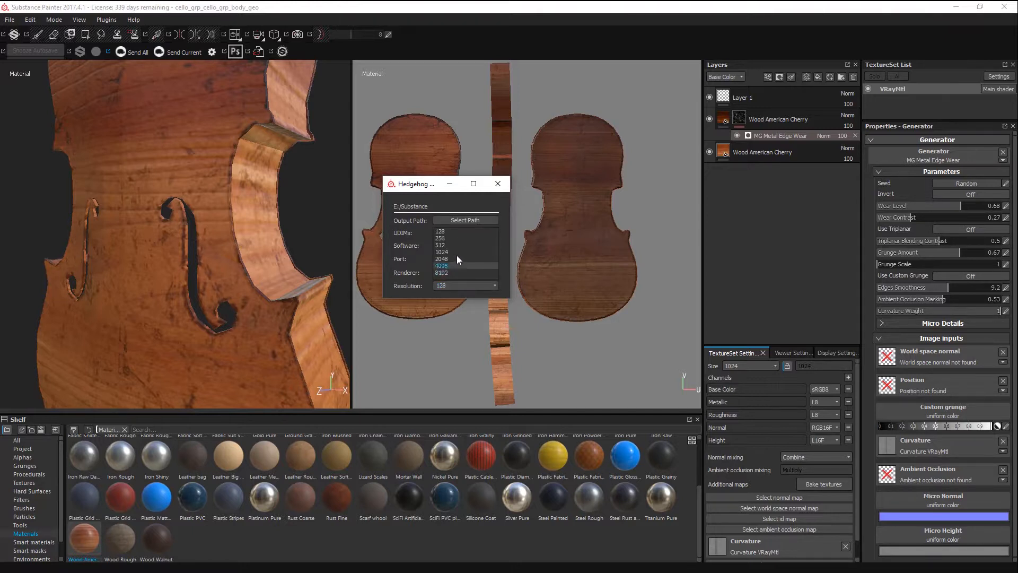
pyautogui.click(456, 265)
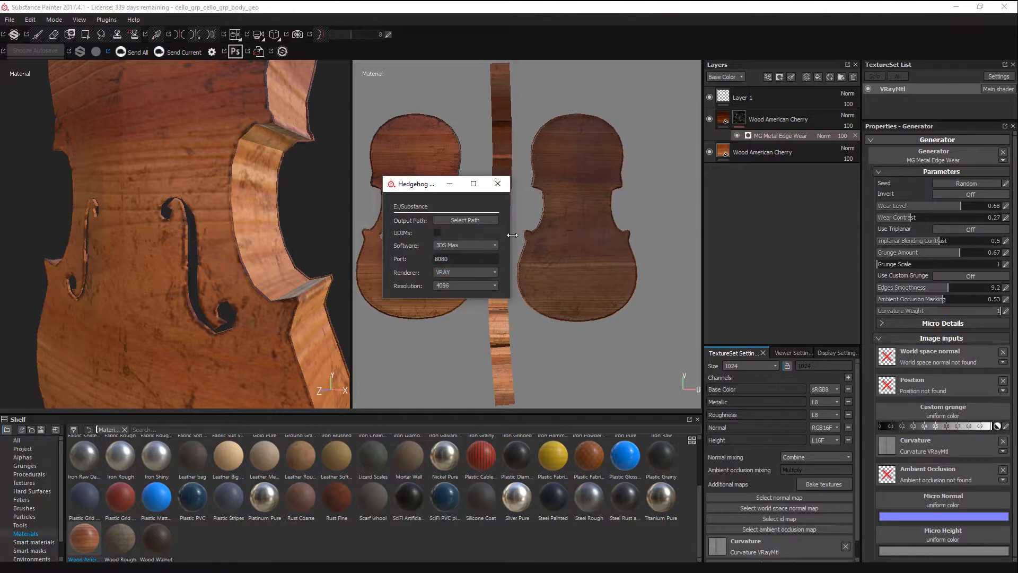
pyautogui.moveTo(430, 184); pyautogui.dragTo(395, 183)
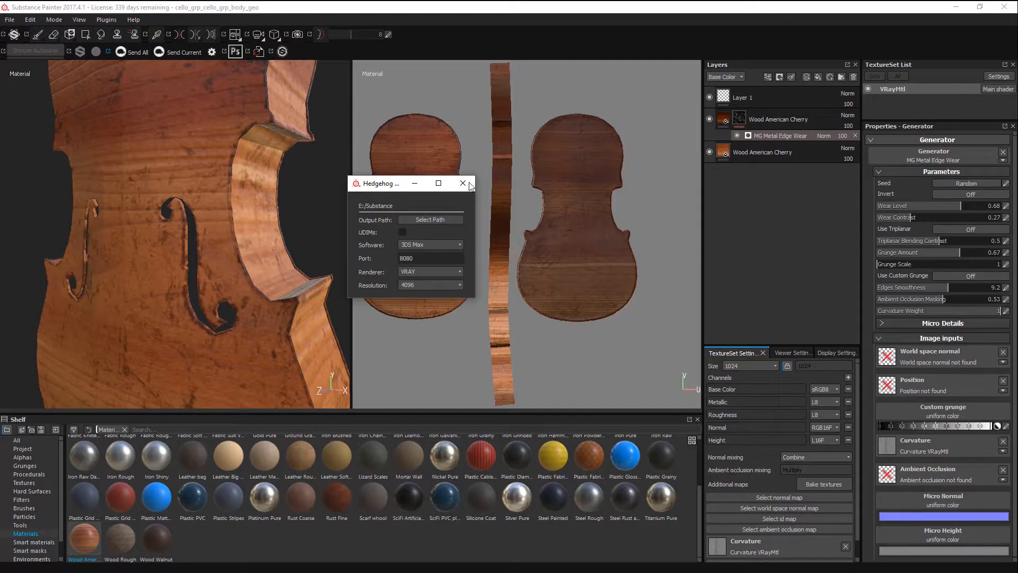
pyautogui.click(467, 185)
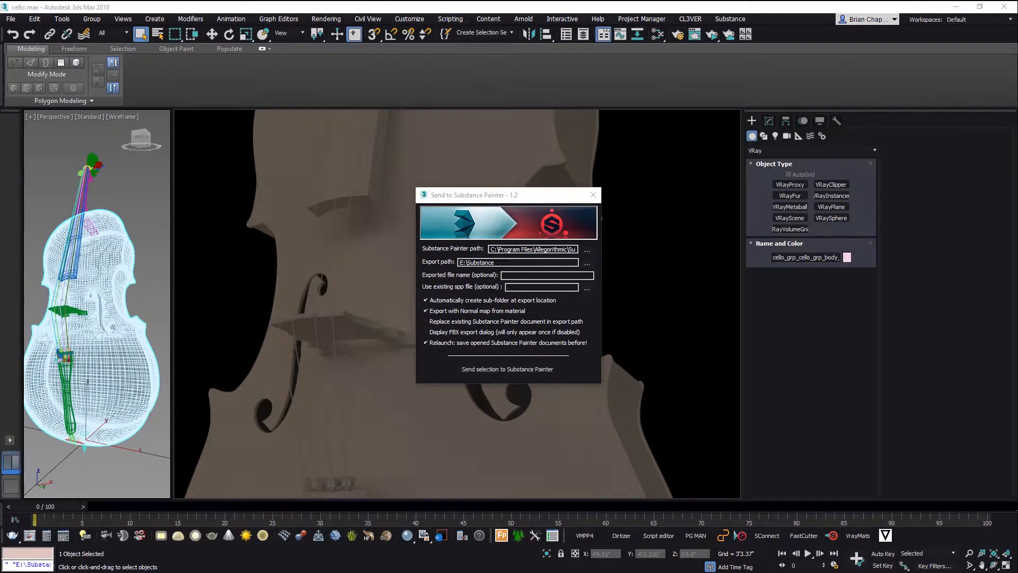
# Step: In 3ds Max, close the Send to Substance Painter dialog and try to start the Hedgehog Connect listener on port 8080
pyautogui.click(593, 194)
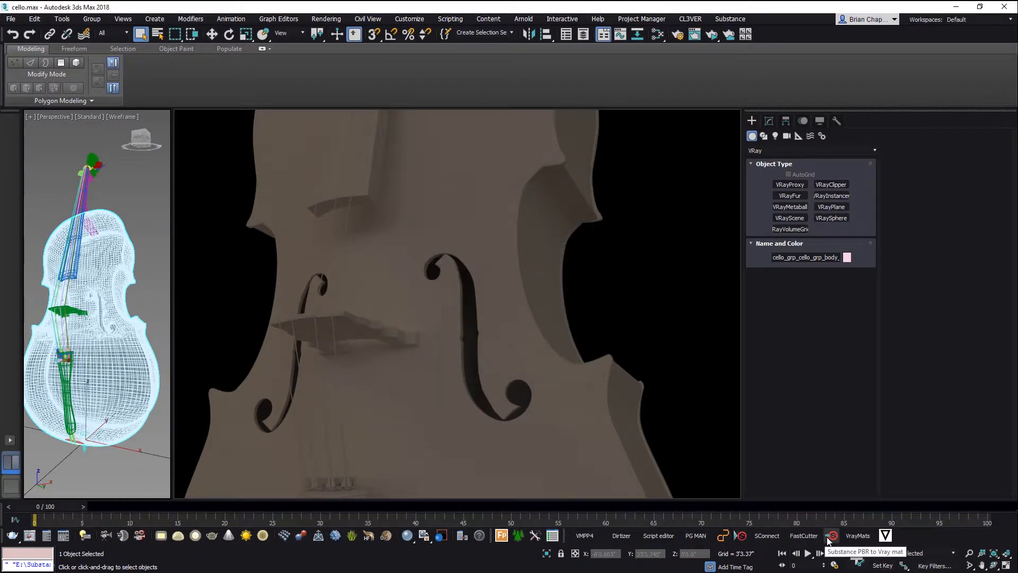
pyautogui.click(767, 536)
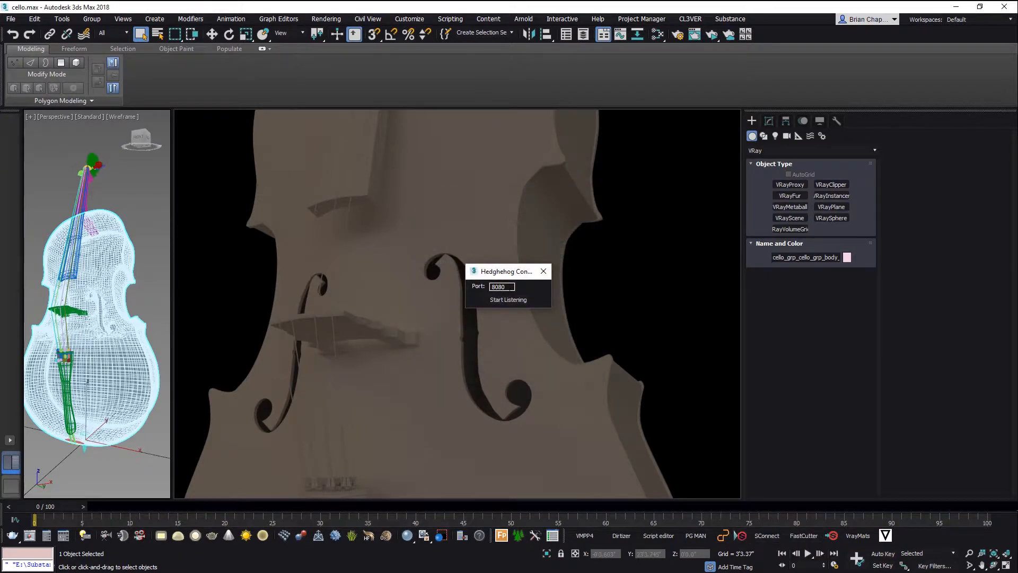
pyautogui.click(508, 300)
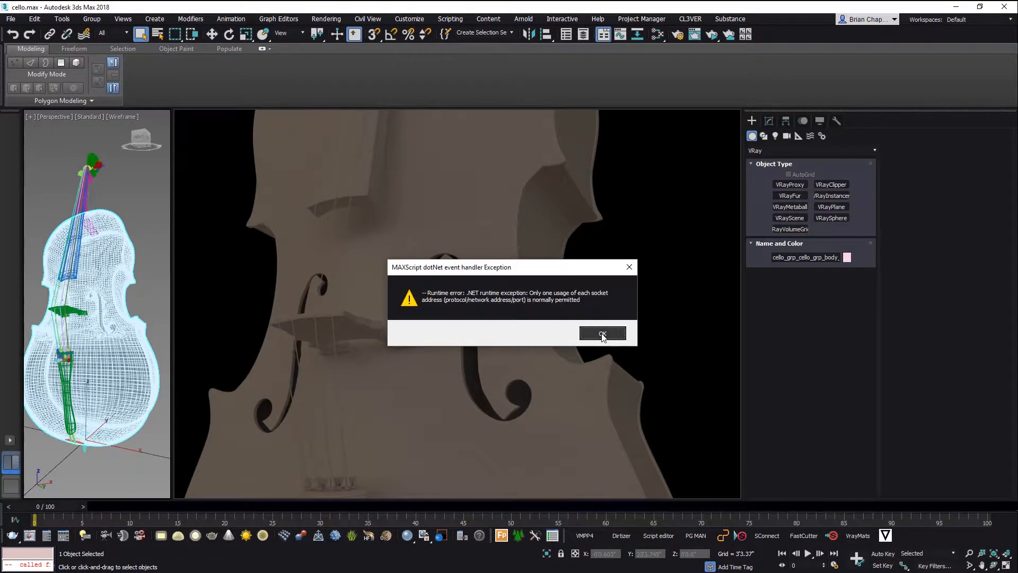
pyautogui.click(603, 334)
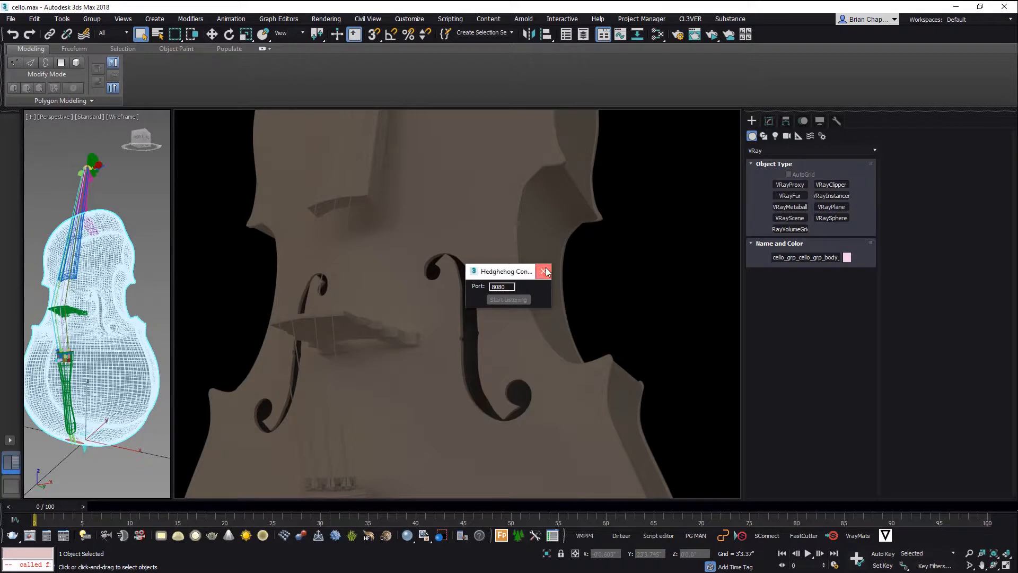
pyautogui.click(545, 271)
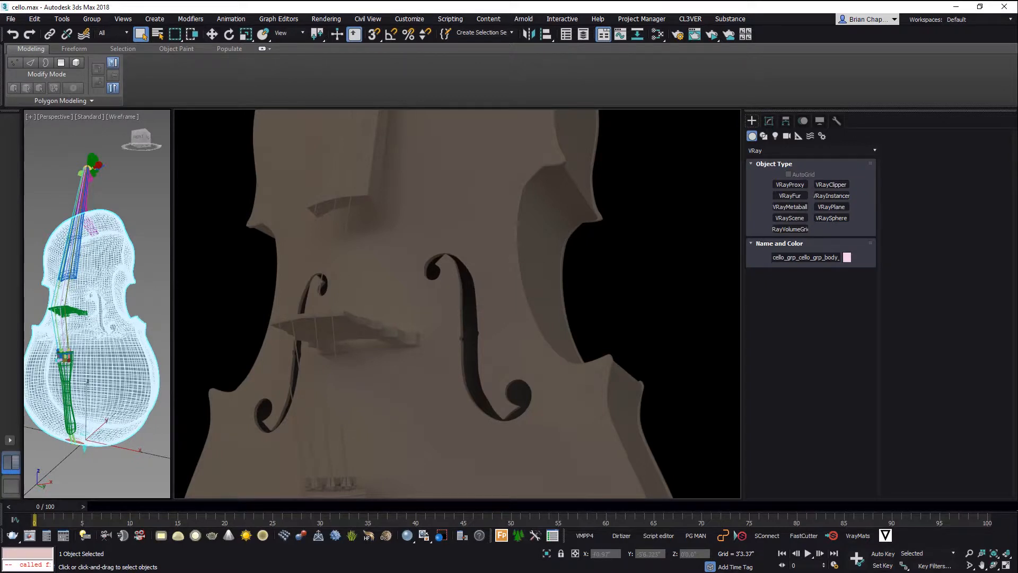
# Step: Switch to Substance Painter, send all textures to 3ds Max, check the export log, and return to 3ds Max
pyautogui.click(117, 162)
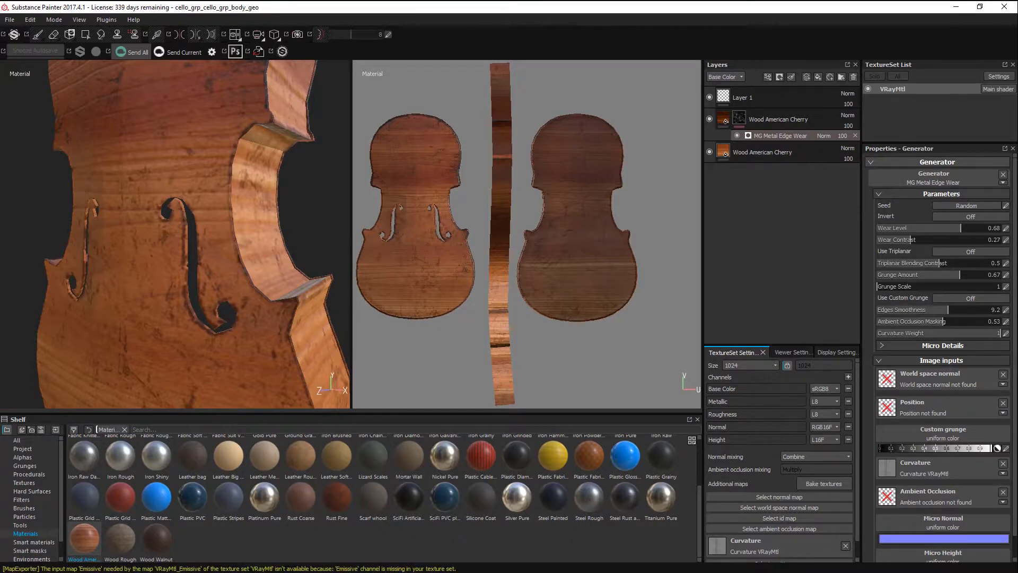
pyautogui.click(200, 568)
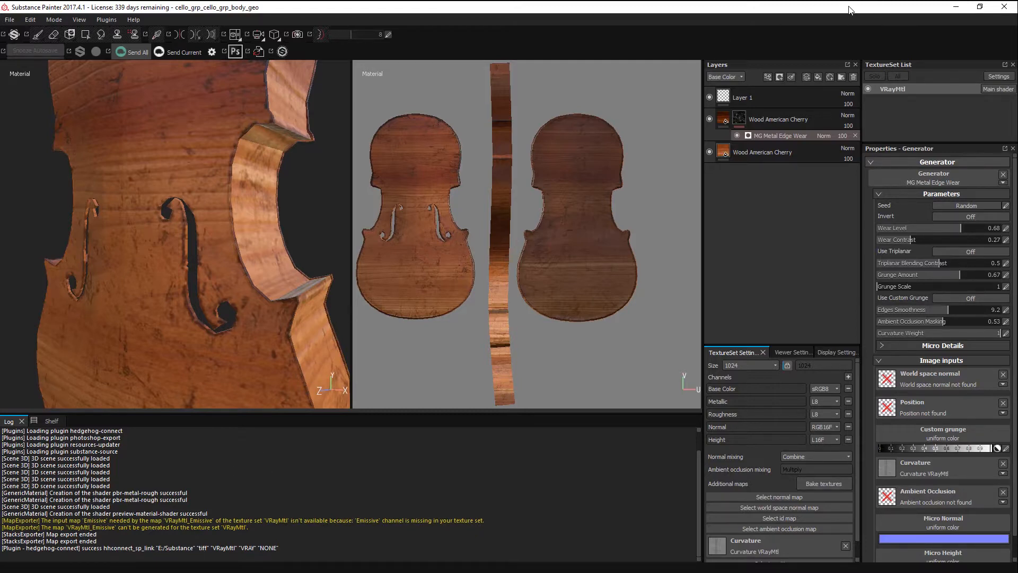
pyautogui.click(956, 7)
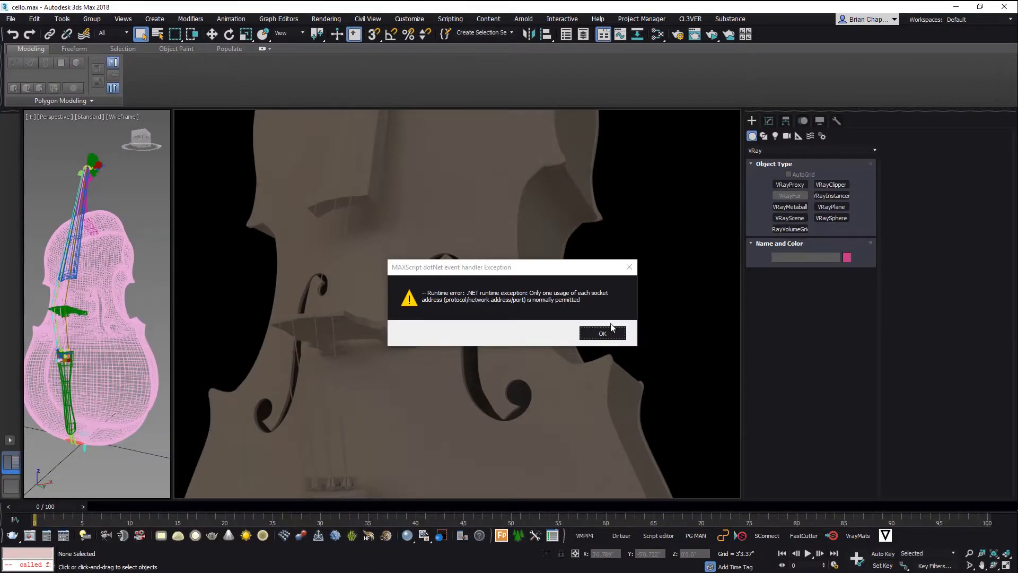
pyautogui.click(603, 332)
# Step: Assign the received VRayMtl material from the Slate Material Editor to the cello body, and close the editor
pyautogui.press('m')
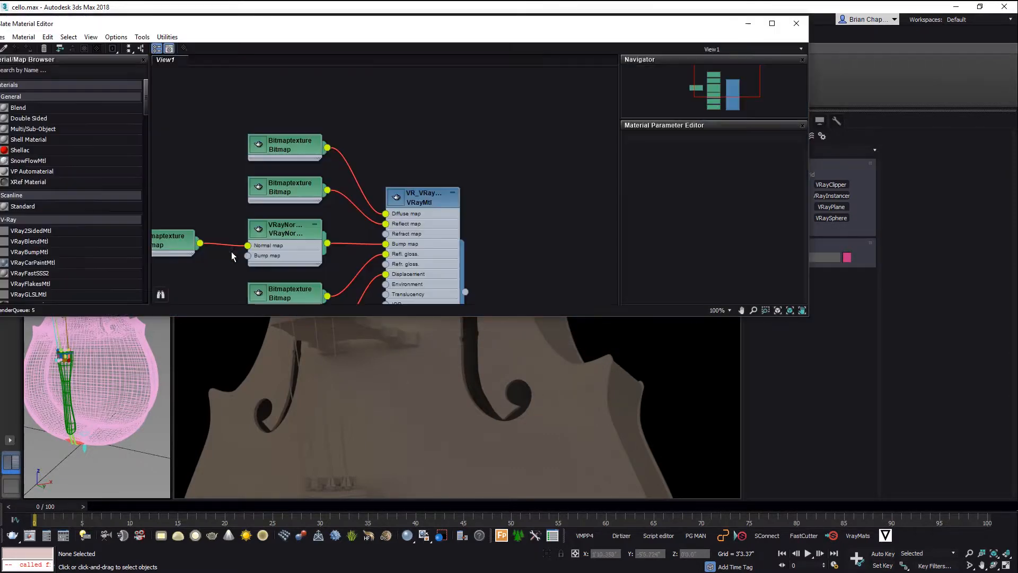
pyautogui.moveTo(334, 17)
pyautogui.mouseDown()
pyautogui.moveTo(332, 45)
pyautogui.moveTo(334, 26)
pyautogui.mouseUp()
pyautogui.scroll(-6, 492, 196)
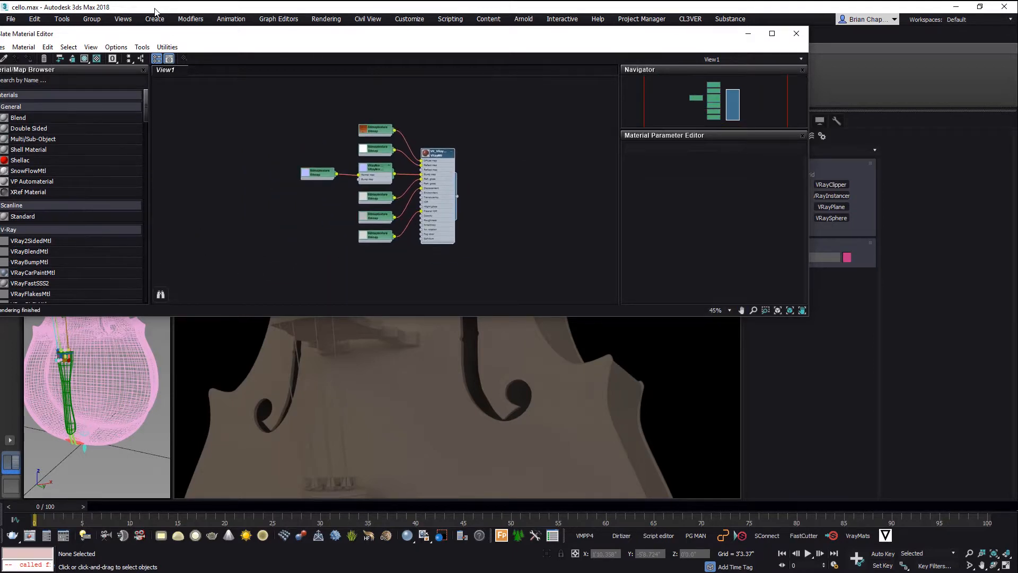
pyautogui.moveTo(154, 7); pyautogui.dragTo(186, 2)
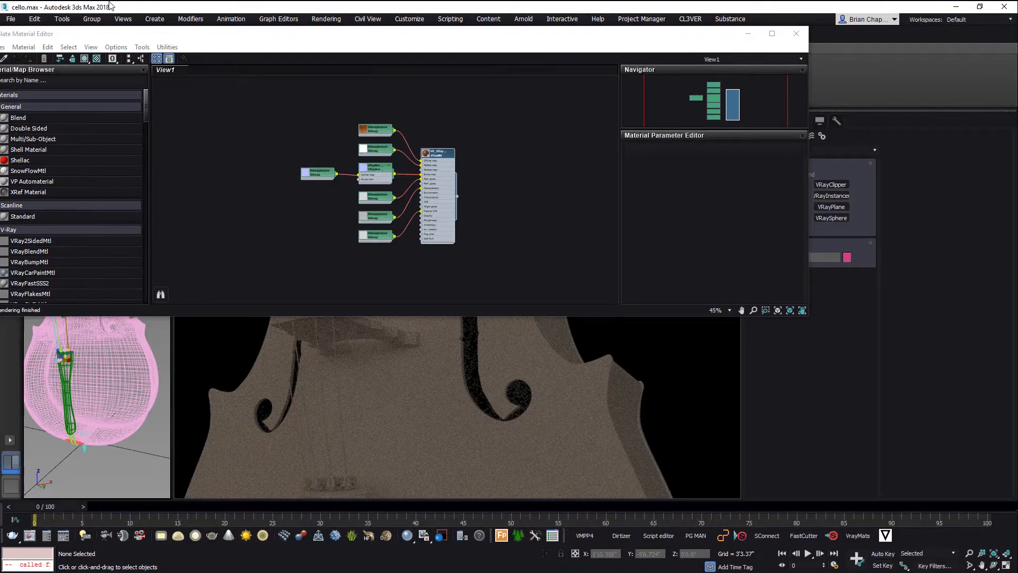
pyautogui.moveTo(110, 6); pyautogui.dragTo(233, 2)
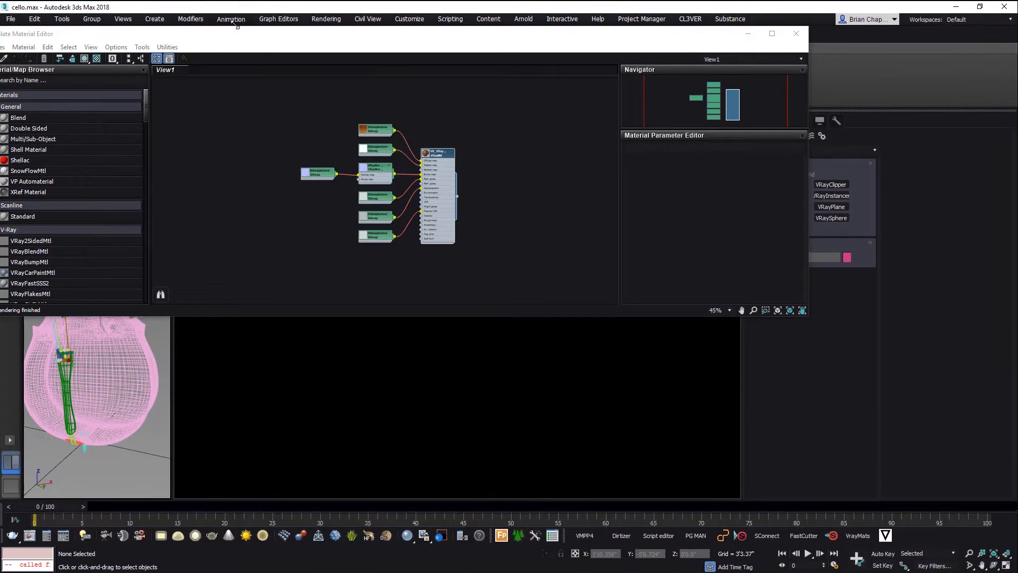
pyautogui.moveTo(246, 38); pyautogui.dragTo(333, 89)
pyautogui.click(177, 98)
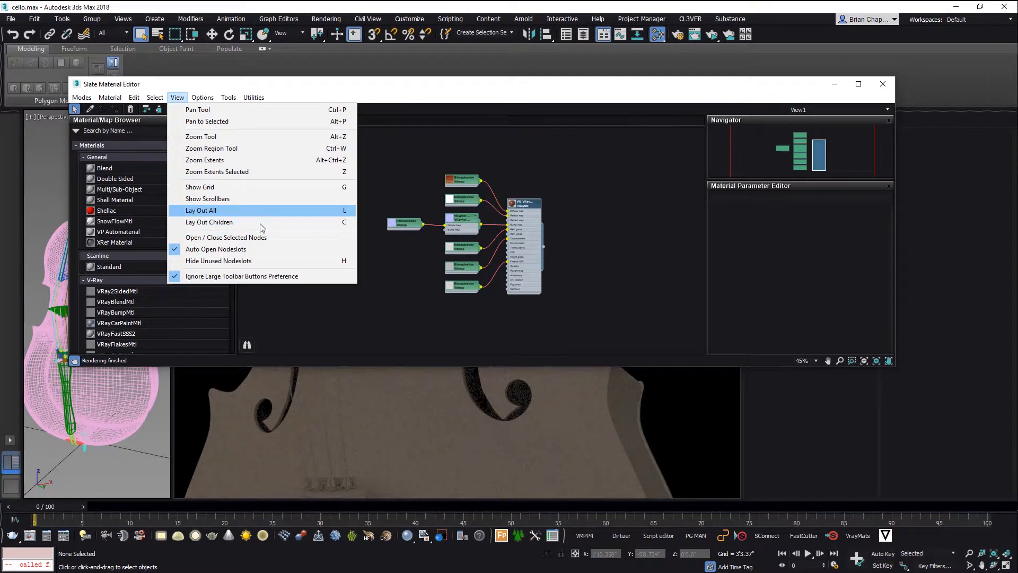
pyautogui.click(691, 87)
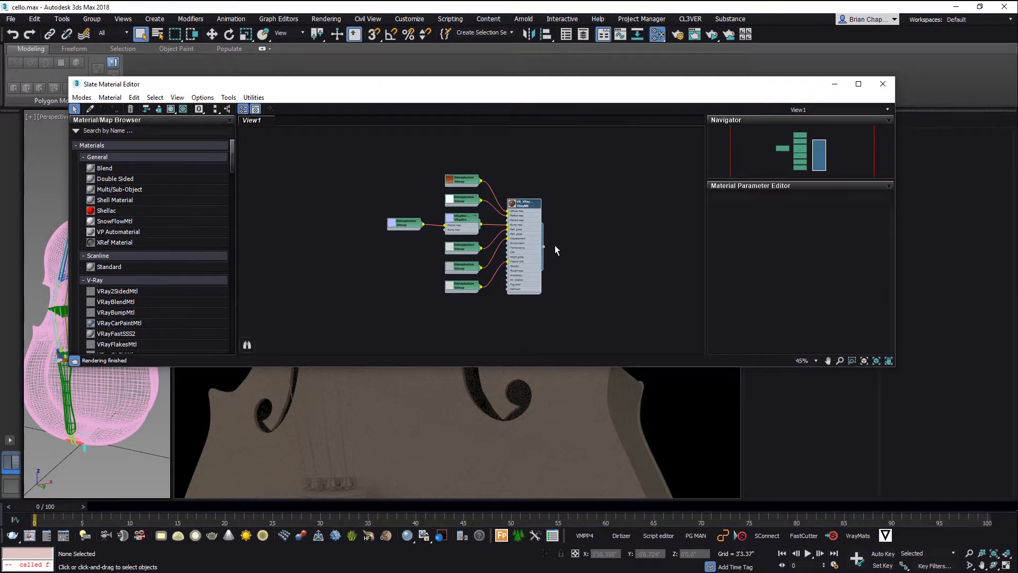
pyautogui.moveTo(544, 251); pyautogui.dragTo(132, 403)
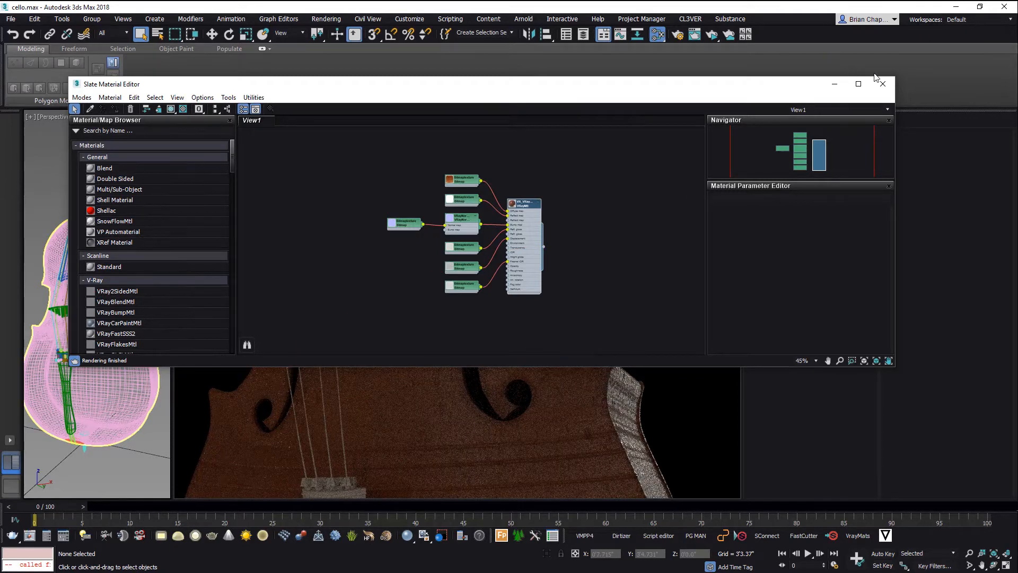
pyautogui.click(881, 86)
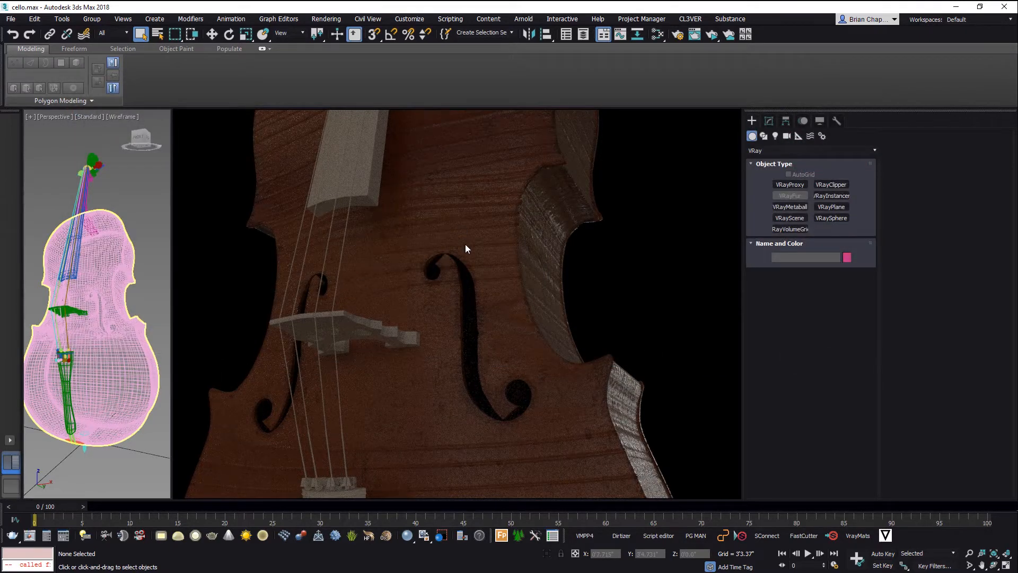